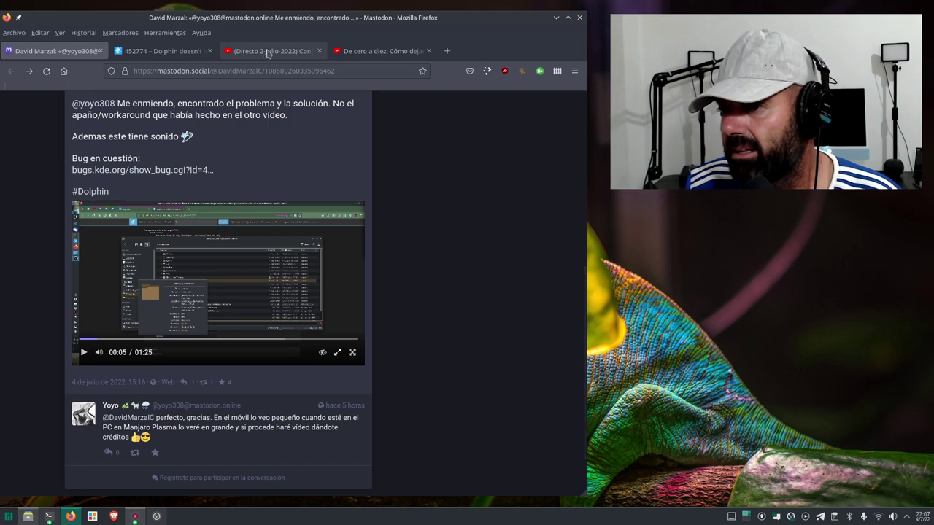
- Read the pinned YouTube comment explaining how to place Dolphin's toolbar on the left side
{"action": "left_click", "coordinate": [268, 51]}
{"action": "scroll", "coordinate": [190, 381], "scroll_direction": "down", "scroll_amount": 5}
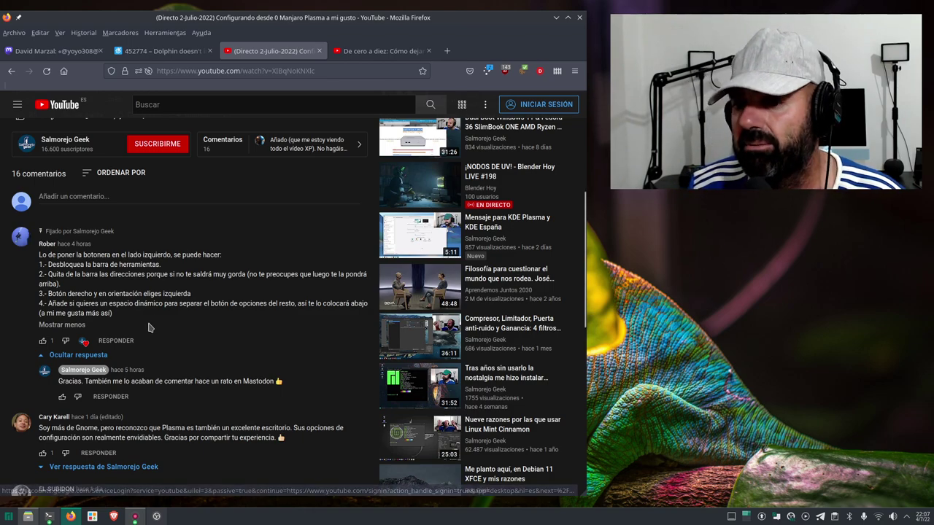
{"action": "scroll", "coordinate": [149, 372], "scroll_direction": "up", "scroll_amount": 3}
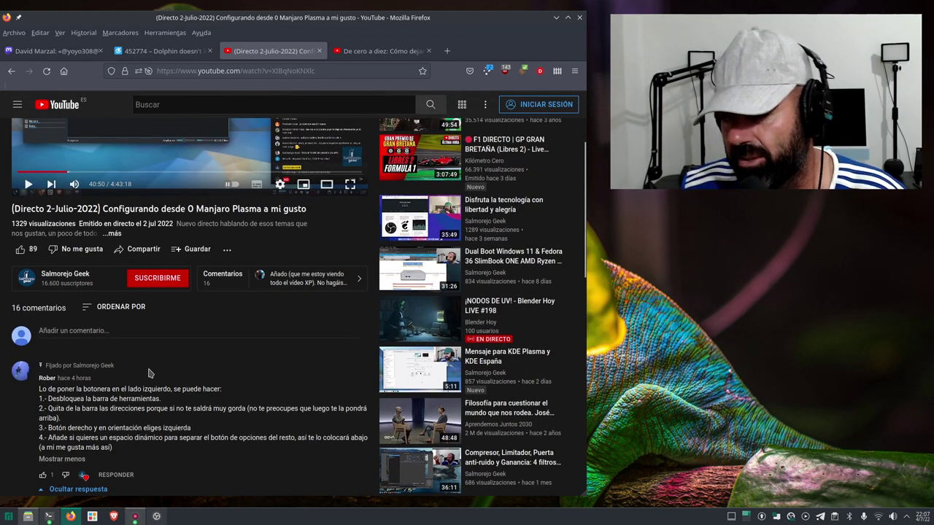
{"action": "scroll", "coordinate": [149, 372], "scroll_direction": "down", "scroll_amount": 2}
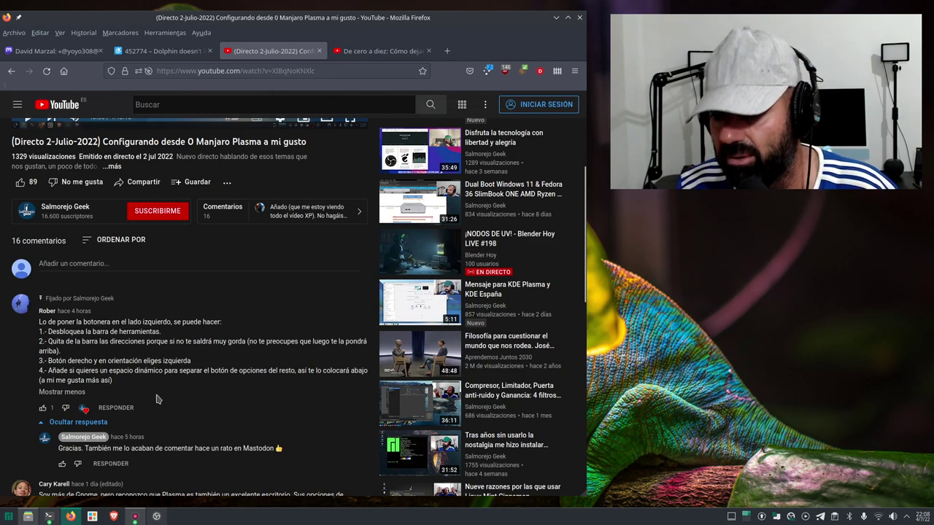
{"action": "scroll", "coordinate": [128, 398], "scroll_direction": "down", "scroll_amount": 2}
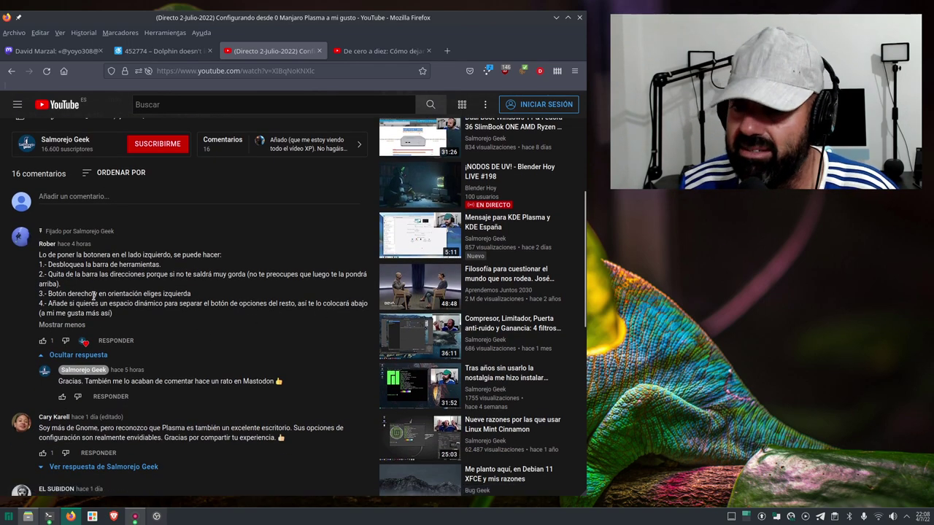
{"action": "scroll", "coordinate": [110, 321], "scroll_direction": "up", "scroll_amount": 2}
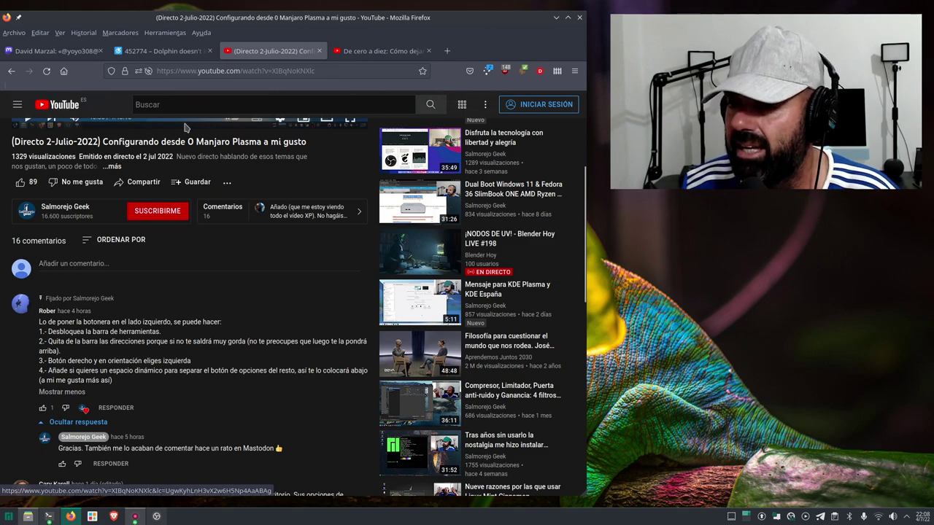
- Examine the title of KDE bug 452774 about moving Dolphin's toolbar when it has an address bar
{"action": "left_click", "coordinate": [162, 51]}
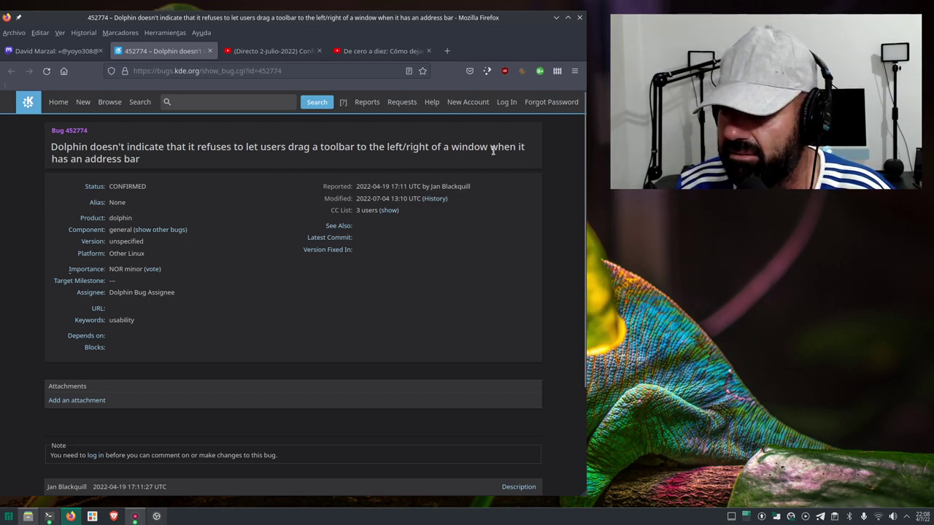
{"action": "left_click_drag", "start_coordinate": [51, 147], "coordinate": [505, 148]}
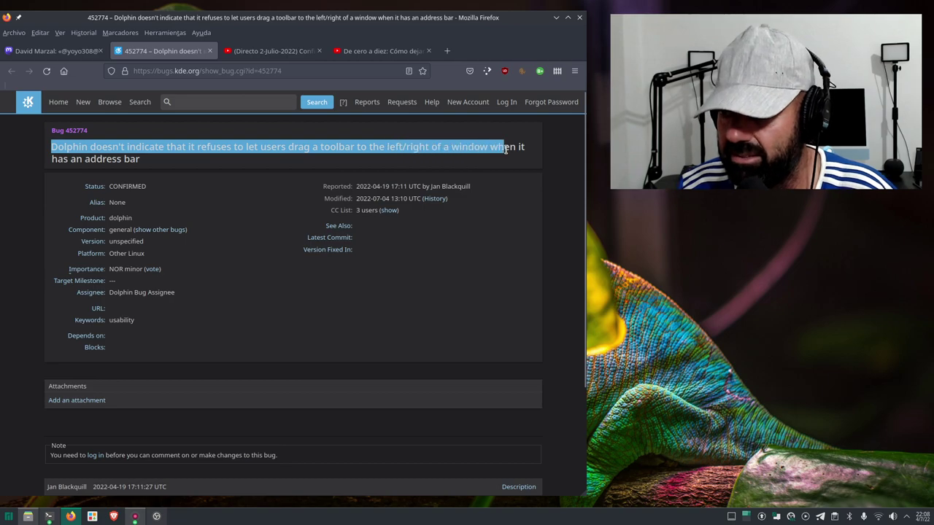
{"action": "left_click", "coordinate": [267, 309]}
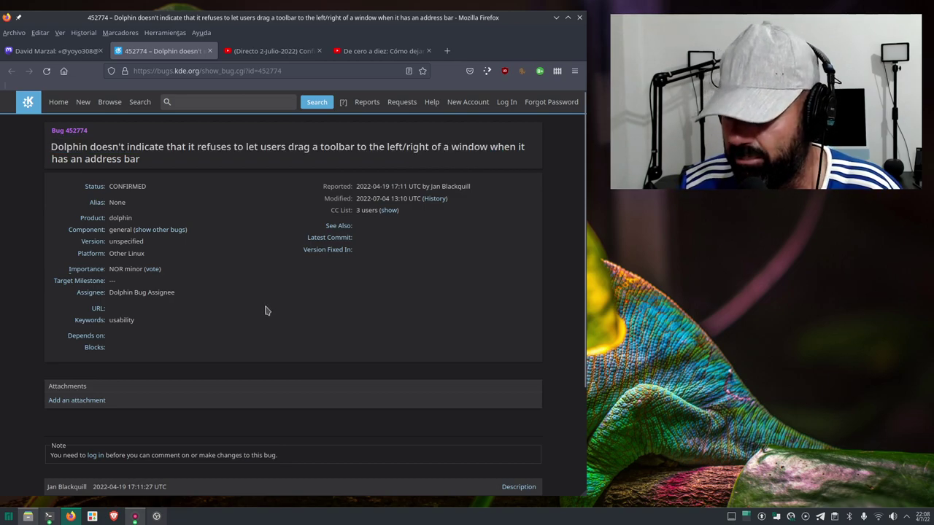
- Switch to Dolphin and try to move its toolbar away from the window's upper edge
{"action": "left_click", "coordinate": [556, 18]}
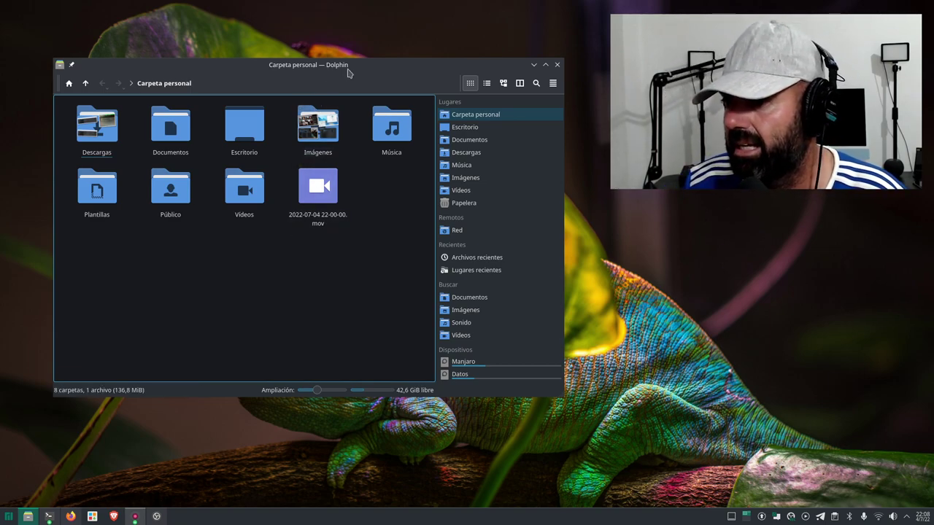
{"action": "left_click_drag", "start_coordinate": [349, 68], "coordinate": [378, 65]}
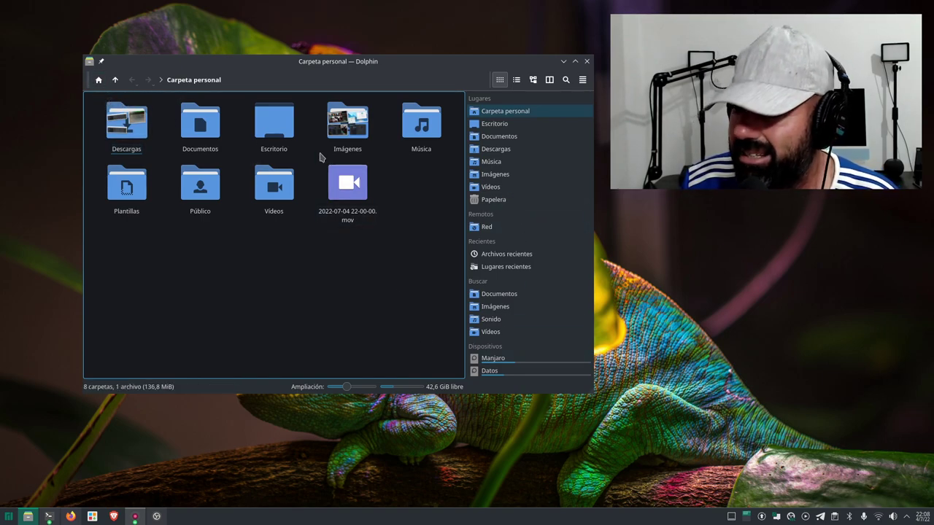
{"action": "mouse_move", "coordinate": [88, 79]}
{"action": "left_mouse_down"}
{"action": "mouse_move", "coordinate": [77, 163]}
{"action": "mouse_move", "coordinate": [145, 193]}
{"action": "mouse_move", "coordinate": [97, 337]}
{"action": "mouse_move", "coordinate": [388, 296]}
{"action": "mouse_move", "coordinate": [222, 252]}
{"action": "mouse_move", "coordinate": [92, 127]}
{"action": "mouse_move", "coordinate": [97, 73]}
{"action": "mouse_move", "coordinate": [97, 87]}
{"action": "left_mouse_up"}
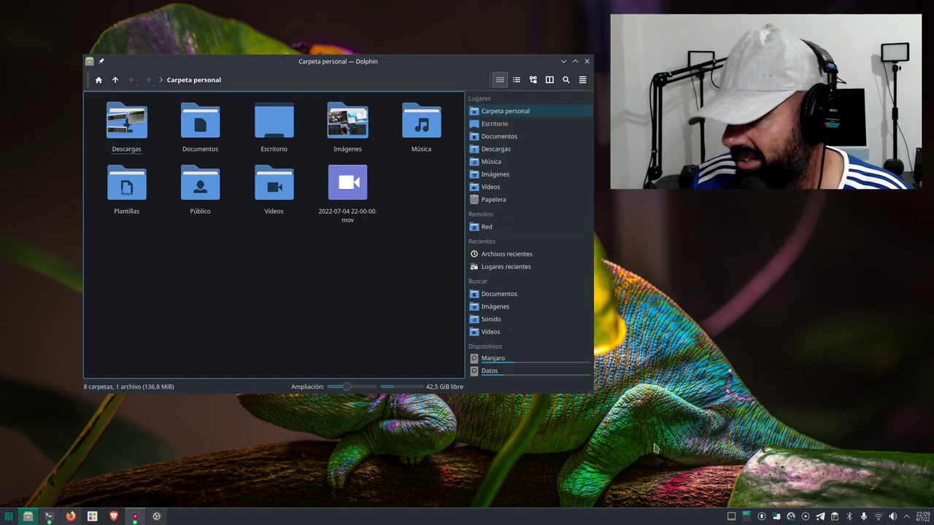
- Remove the Barra de ubicación action from the current toolbar actions and apply the toolbar configuration
{"action": "left_click", "coordinate": [582, 79]}
{"action": "mouse_move", "coordinate": [642, 244]}
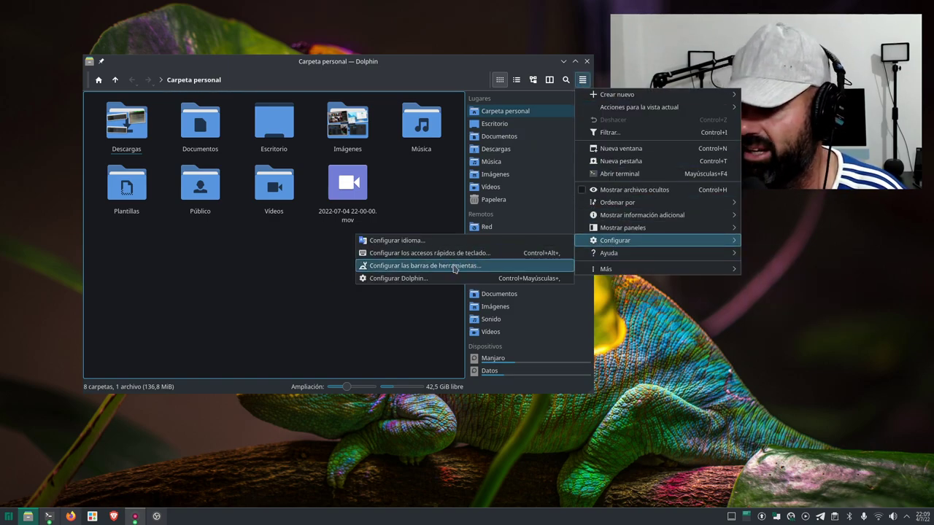
{"action": "left_click", "coordinate": [424, 266]}
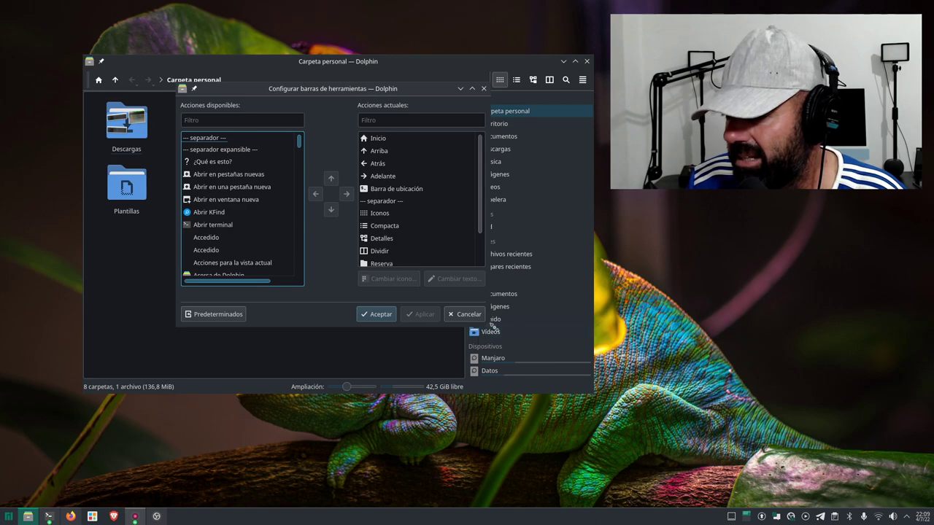
{"action": "left_click_drag", "start_coordinate": [487, 327], "coordinate": [709, 453]}
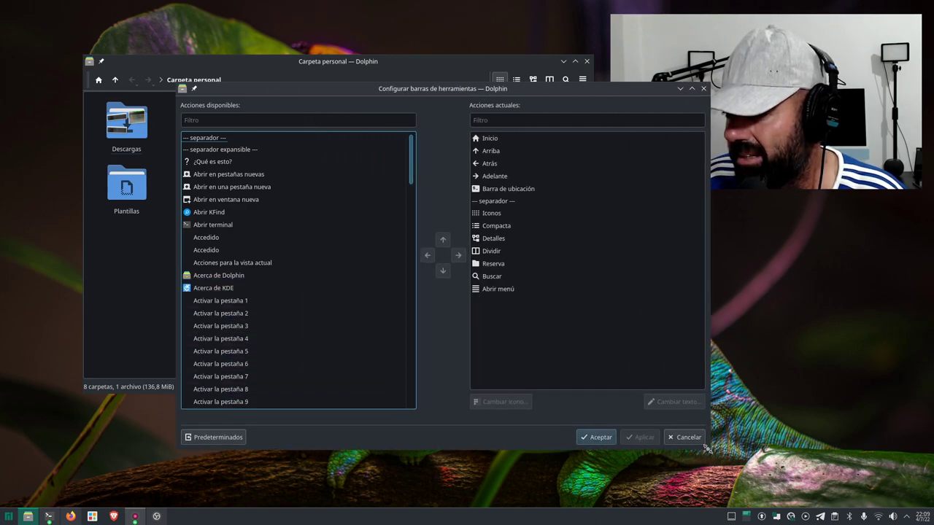
{"action": "left_click", "coordinate": [518, 192]}
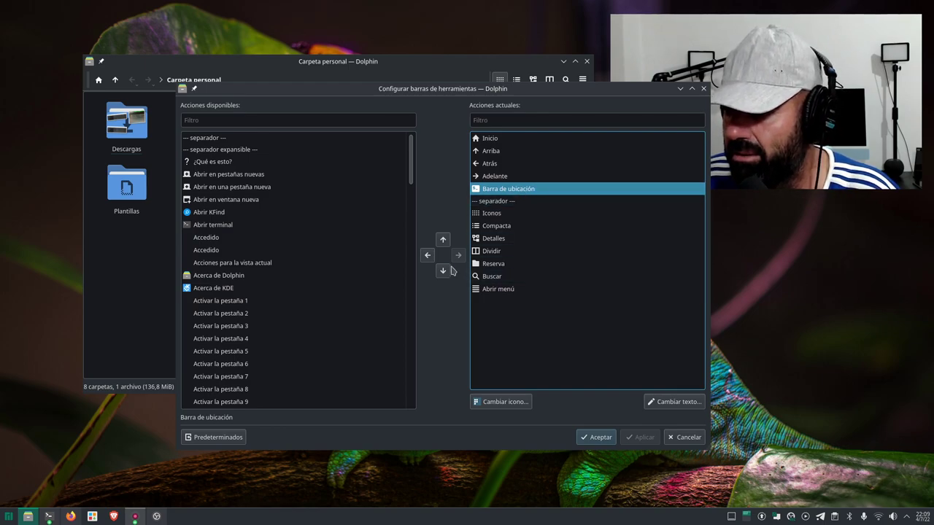
{"action": "left_click", "coordinate": [428, 256]}
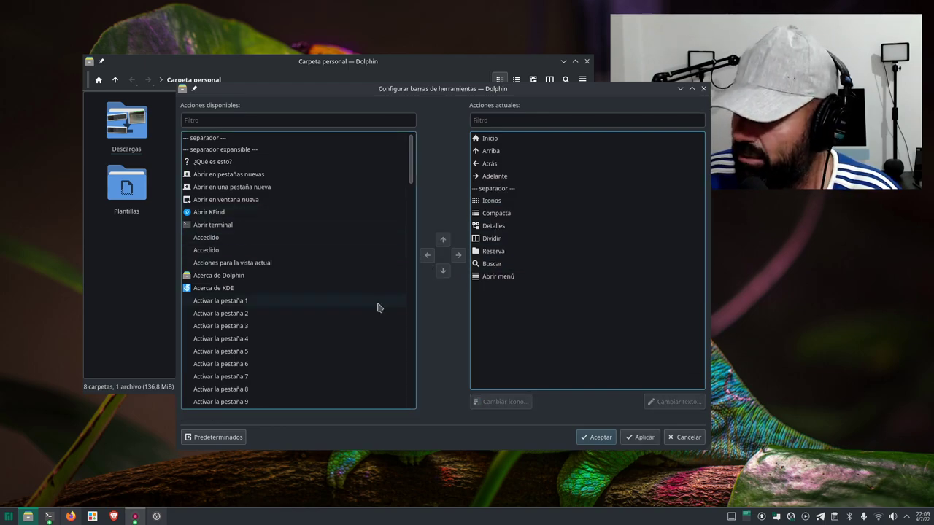
{"action": "left_click", "coordinate": [647, 440]}
{"action": "left_click", "coordinate": [606, 440]}
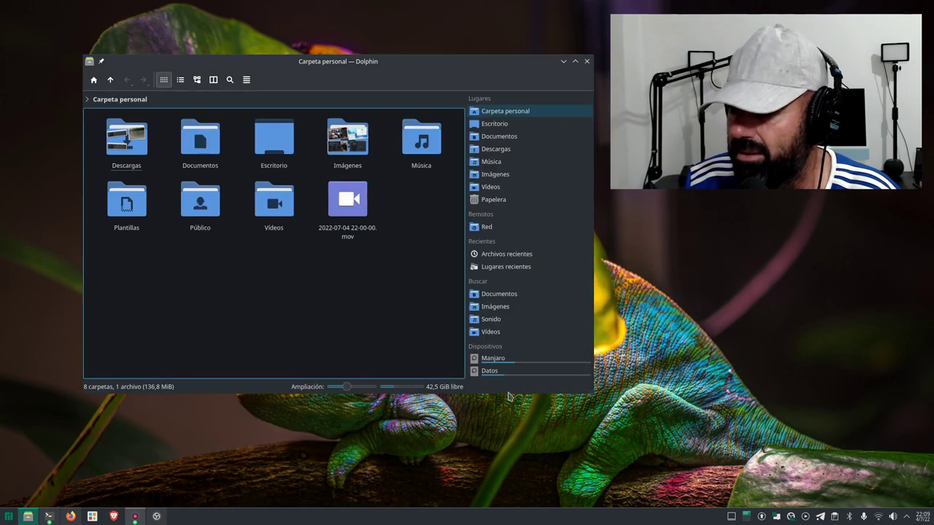
- Move the Dolphin window towards the desktop's left edge and make it slightly wider
{"action": "left_click_drag", "start_coordinate": [399, 71], "coordinate": [392, 65]}
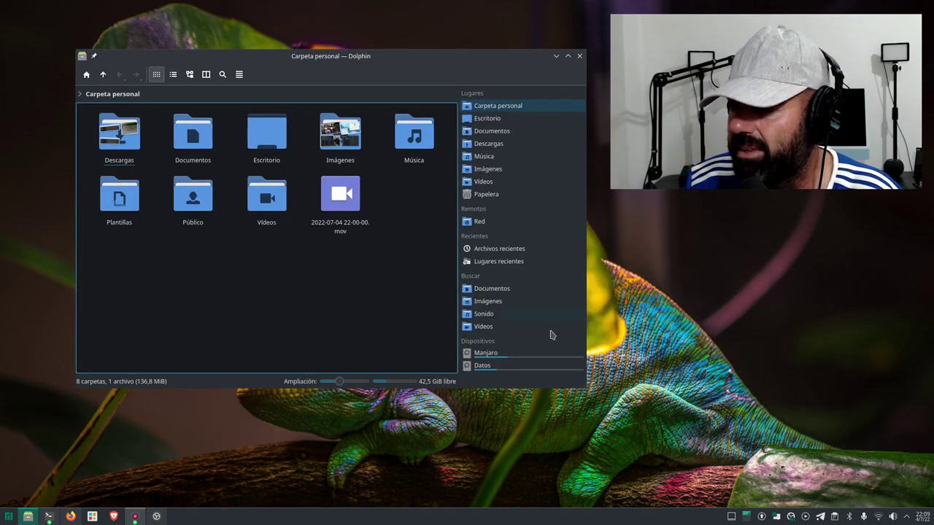
{"action": "left_click_drag", "start_coordinate": [582, 386], "coordinate": [623, 421]}
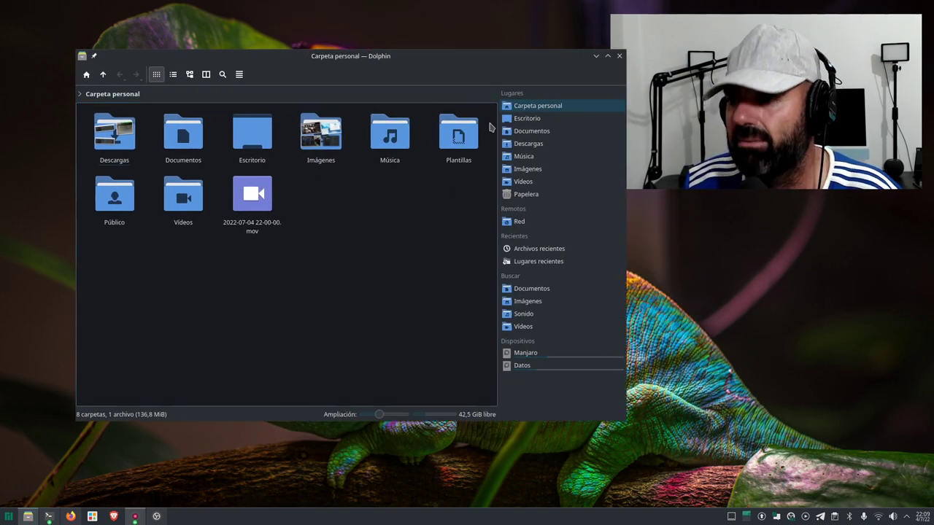
{"action": "left_click_drag", "start_coordinate": [450, 61], "coordinate": [413, 62]}
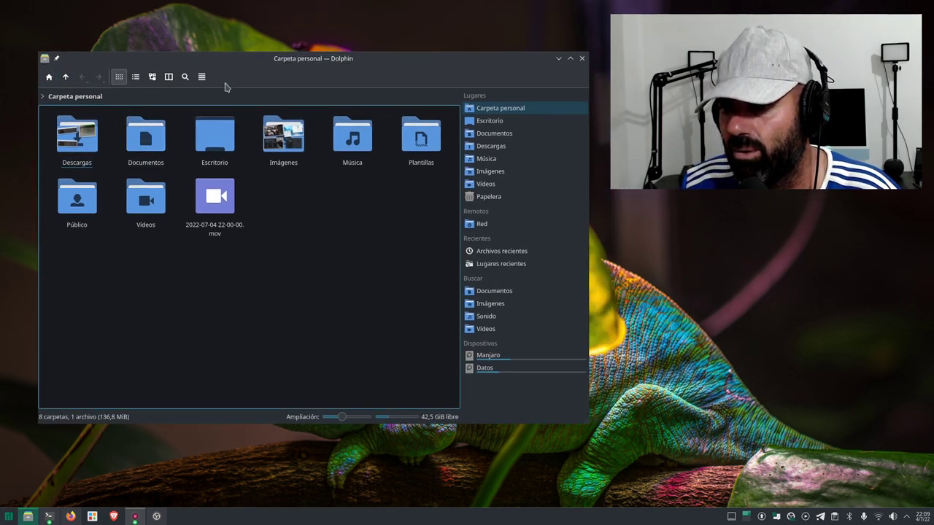
{"action": "left_click_drag", "start_coordinate": [587, 424], "coordinate": [599, 380]}
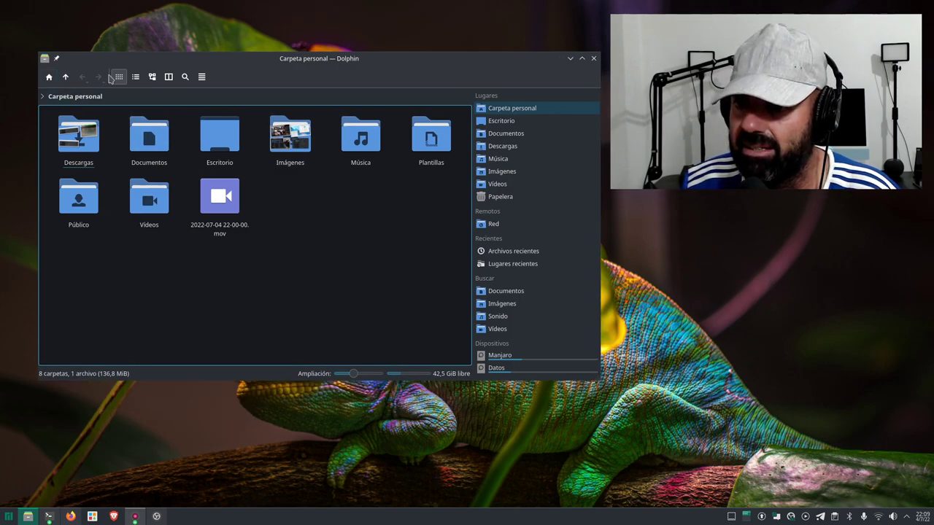
- Unlock the toolbar positions and dock the toolbar vertically along the left side of the Dolphin window
{"action": "right_click", "coordinate": [47, 83]}
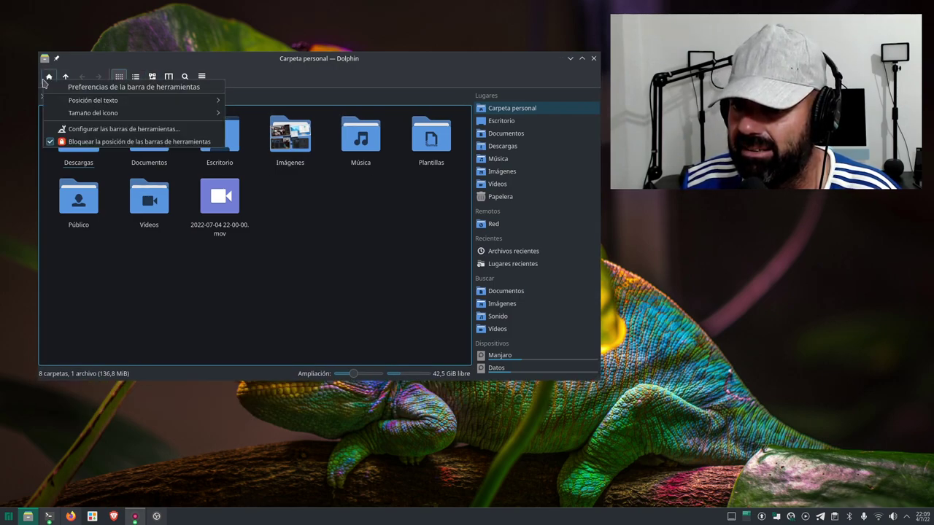
{"action": "left_click", "coordinate": [100, 142]}
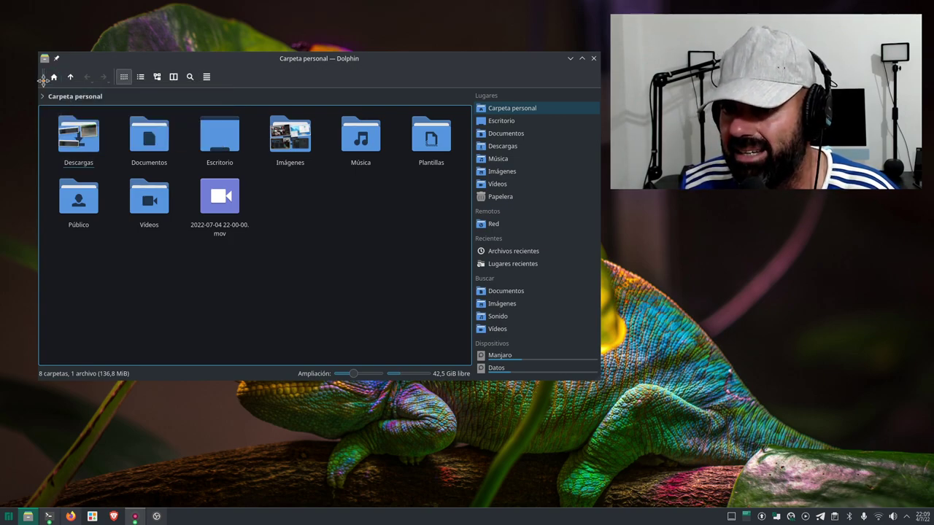
{"action": "left_click_drag", "start_coordinate": [43, 82], "coordinate": [50, 165]}
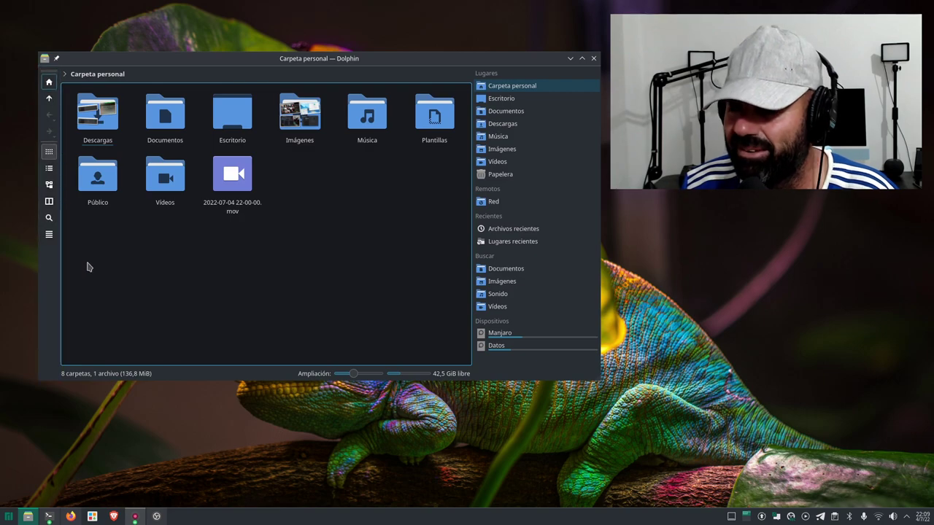
- Examine the toolbar's Orientación options, then close them without changing the orientation
{"action": "left_click_drag", "start_coordinate": [353, 61], "coordinate": [348, 159]}
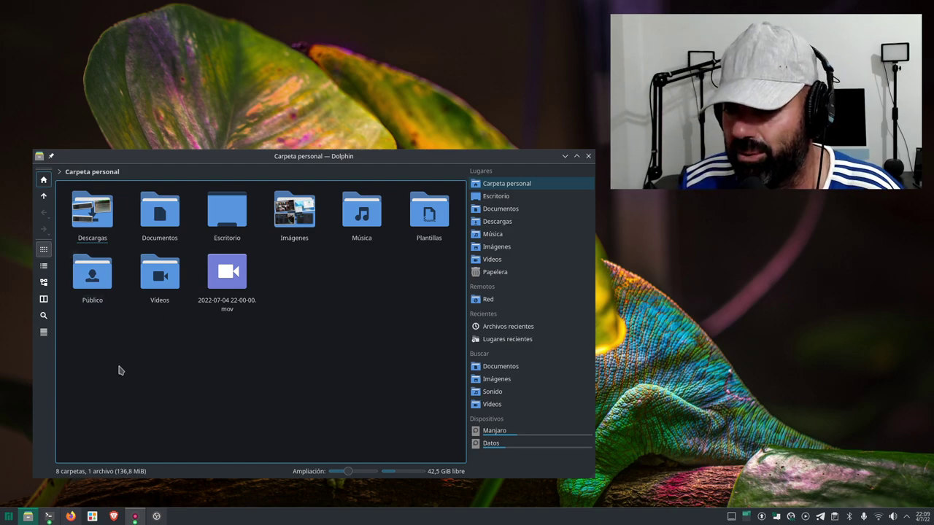
{"action": "right_click", "coordinate": [47, 385]}
{"action": "mouse_move", "coordinate": [102, 406]}
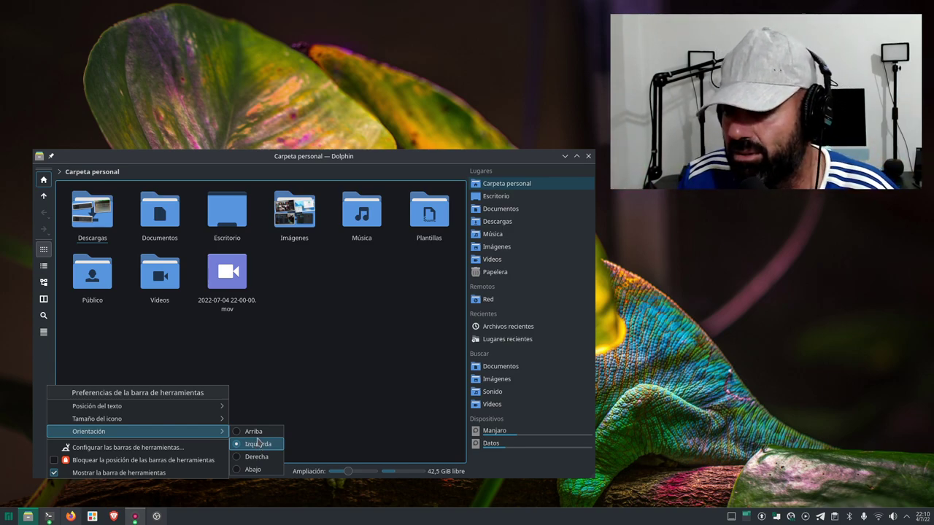
{"action": "left_click", "coordinate": [281, 348]}
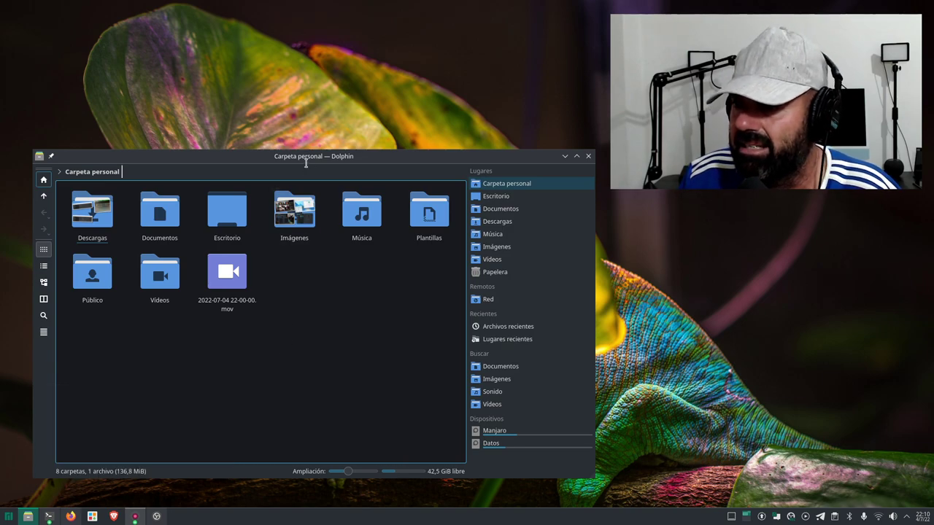
{"action": "left_click_drag", "start_coordinate": [307, 162], "coordinate": [313, 132]}
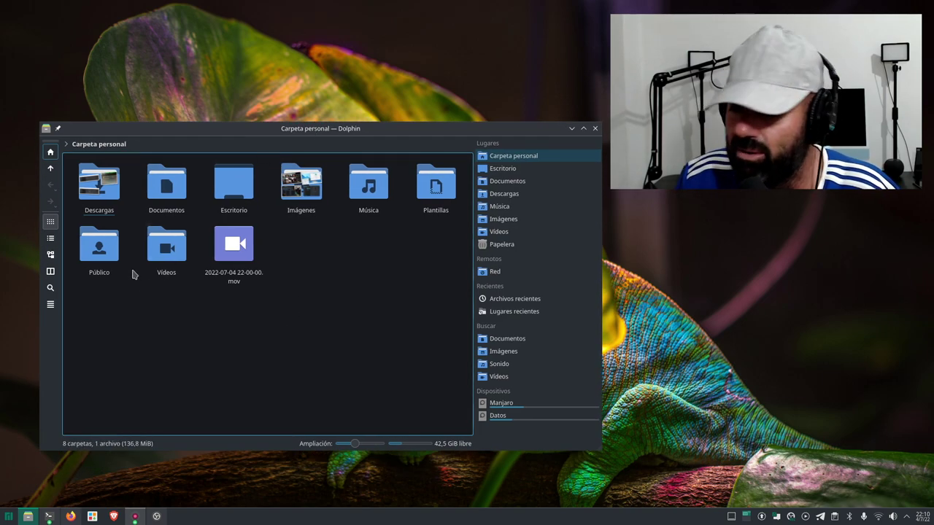
- Switch the location bar to its editable path and highlight the whole path
{"action": "left_click", "coordinate": [121, 144]}
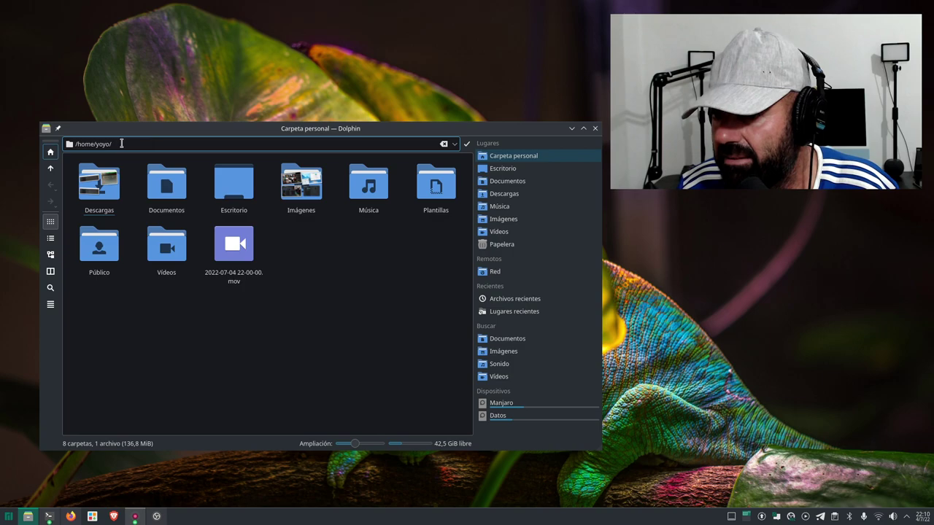
{"action": "left_click_drag", "start_coordinate": [121, 144], "coordinate": [67, 137]}
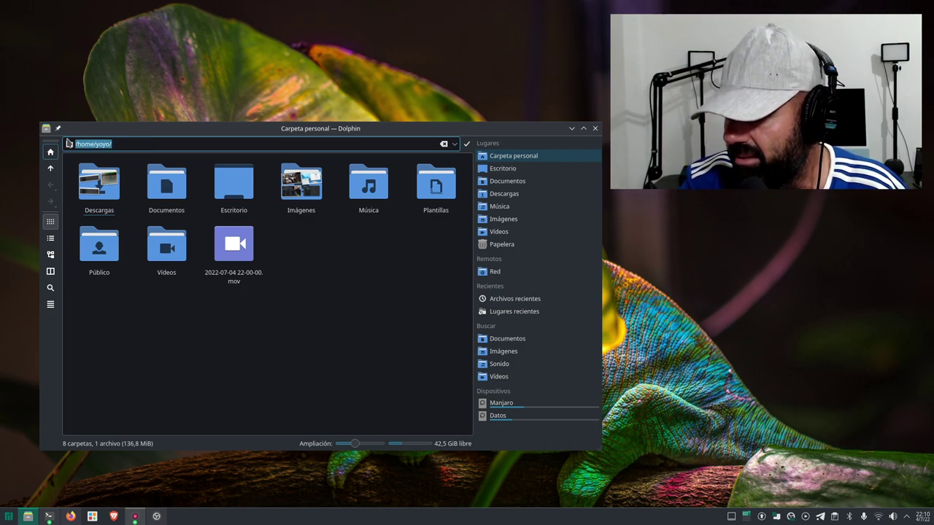
{"action": "left_click", "coordinate": [136, 380]}
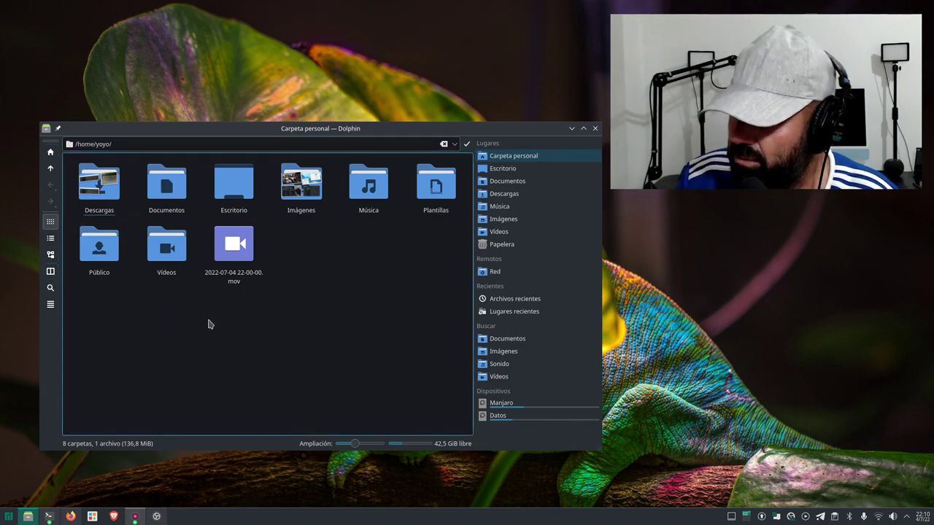
- Lock the toolbar positions again and move the Dolphin window higher on the desktop
{"action": "right_click", "coordinate": [47, 397]}
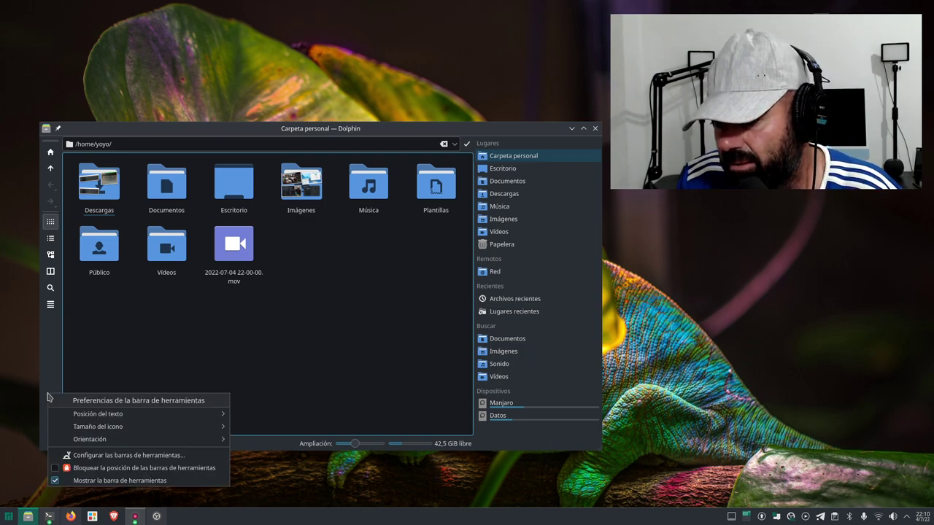
{"action": "left_click", "coordinate": [159, 468]}
{"action": "left_click_drag", "start_coordinate": [272, 133], "coordinate": [264, 80]}
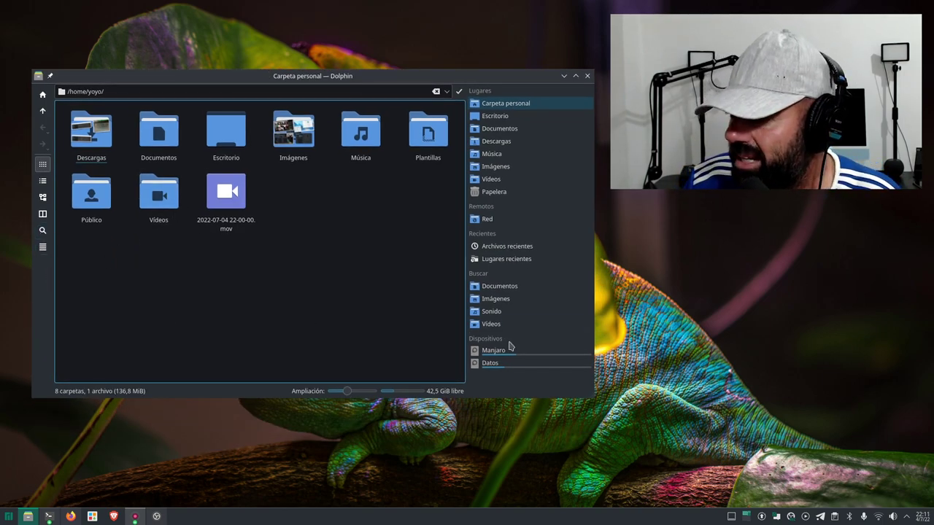
- Open the configuration of Dolphin's toolbars and enlarge the dialog to show more of the available and current actions
{"action": "left_click", "coordinate": [43, 247]}
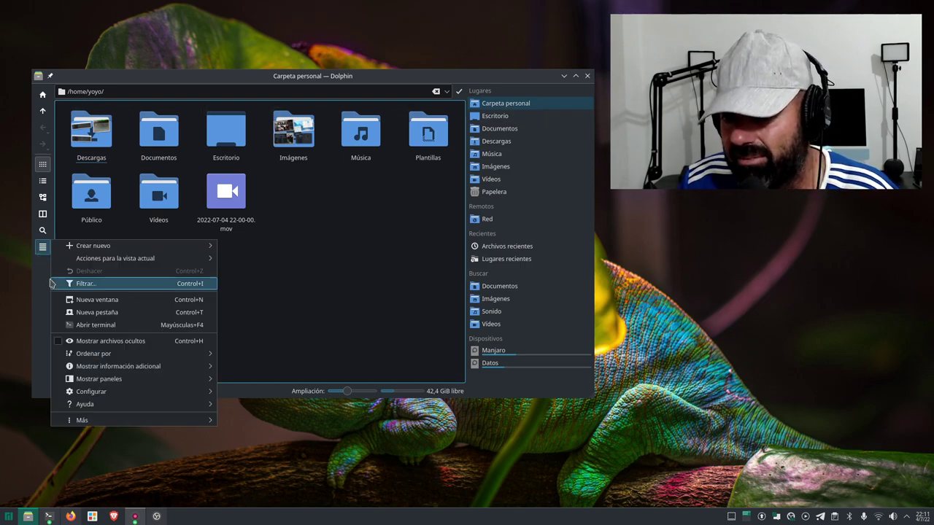
{"action": "mouse_move", "coordinate": [99, 367]}
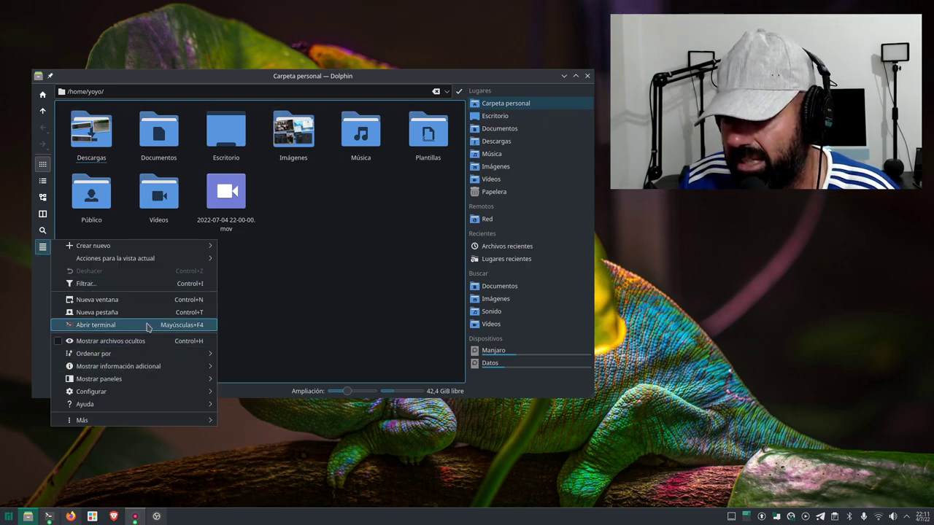
{"action": "mouse_move", "coordinate": [122, 396]}
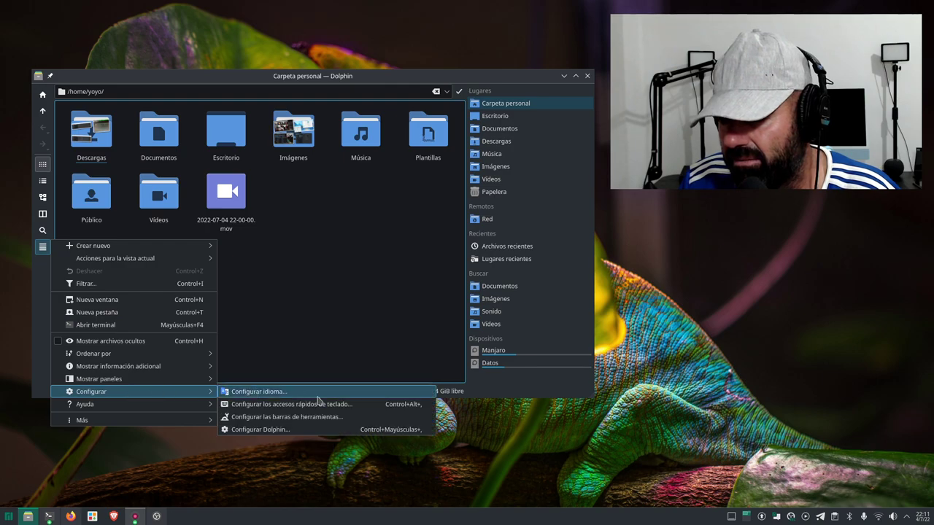
{"action": "left_click", "coordinate": [312, 418]}
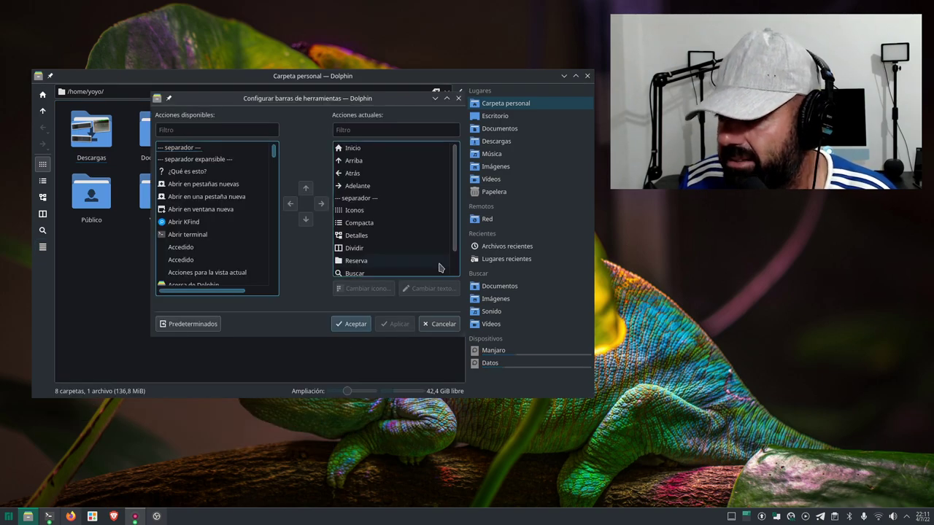
{"action": "left_click_drag", "start_coordinate": [465, 337], "coordinate": [790, 485]}
{"action": "left_click_drag", "start_coordinate": [484, 100], "coordinate": [533, 124]}
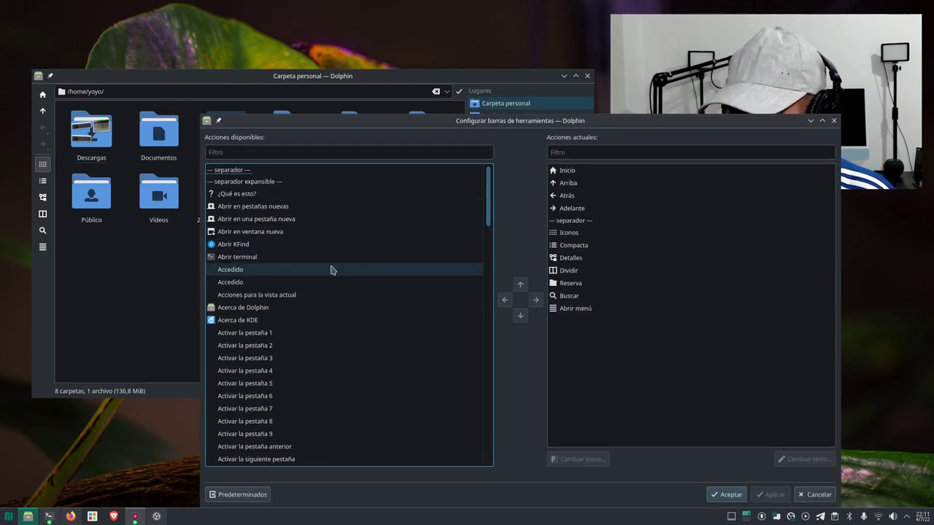
- Add the Mostrar archivos ocultos action to the current toolbar actions and place it between Reserva and Buscar
{"action": "scroll", "coordinate": [288, 289], "scroll_direction": "down", "scroll_amount": 2}
{"action": "scroll", "coordinate": [285, 290], "scroll_direction": "down", "scroll_amount": 6}
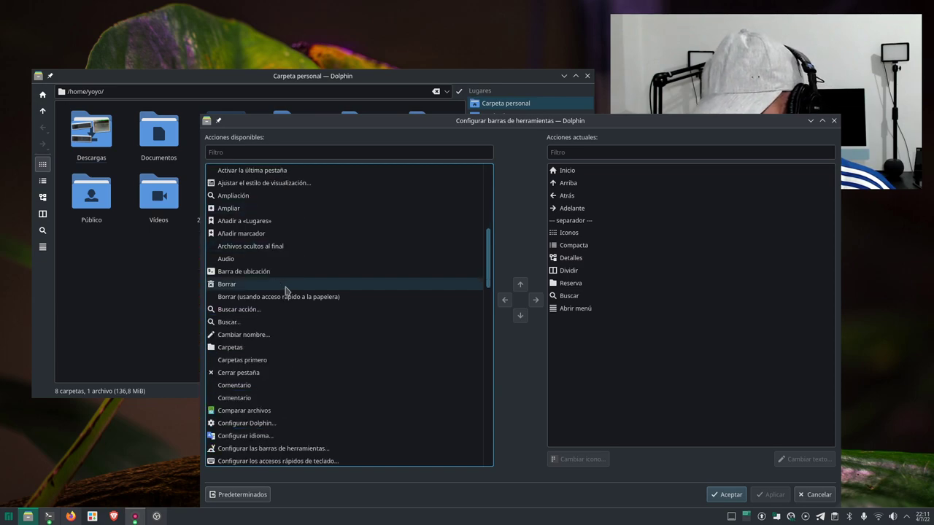
{"action": "scroll", "coordinate": [286, 290], "scroll_direction": "down", "scroll_amount": 4}
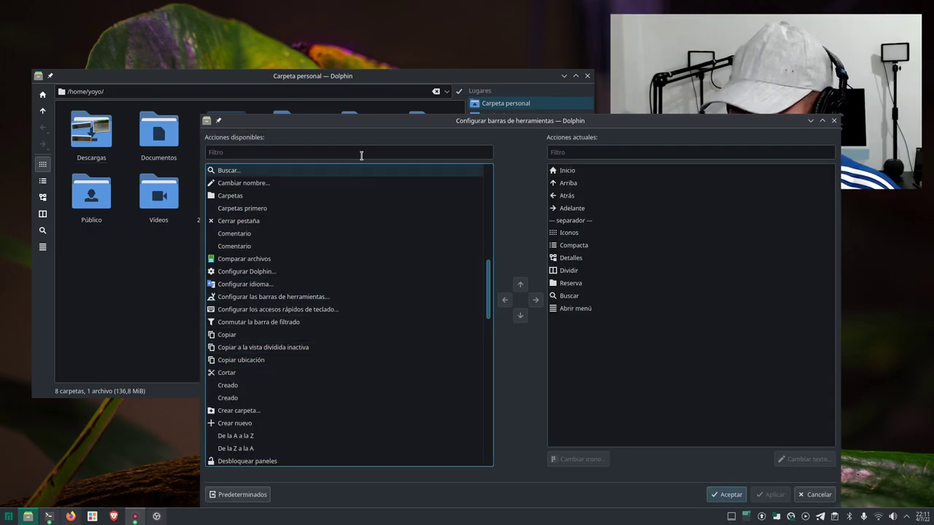
{"action": "left_click_drag", "start_coordinate": [440, 125], "coordinate": [309, 86]}
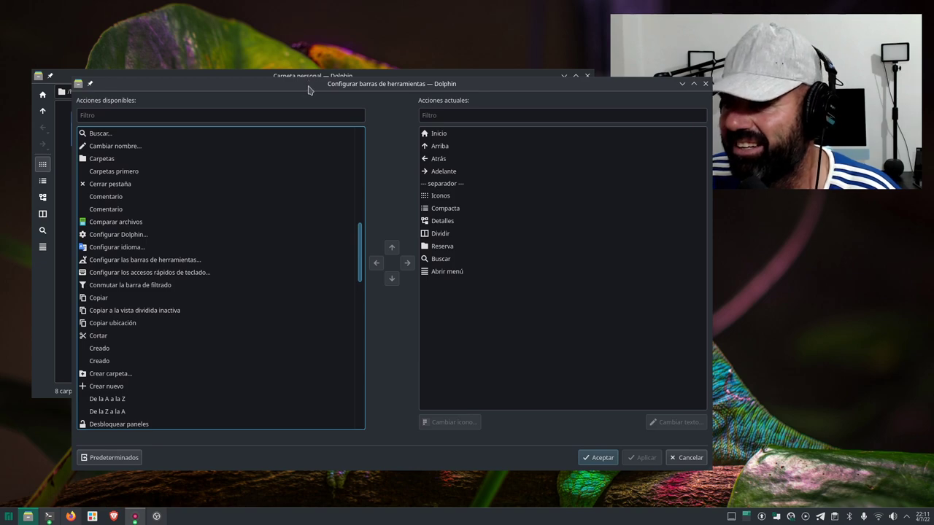
{"action": "scroll", "coordinate": [123, 334], "scroll_direction": "down", "scroll_amount": 10}
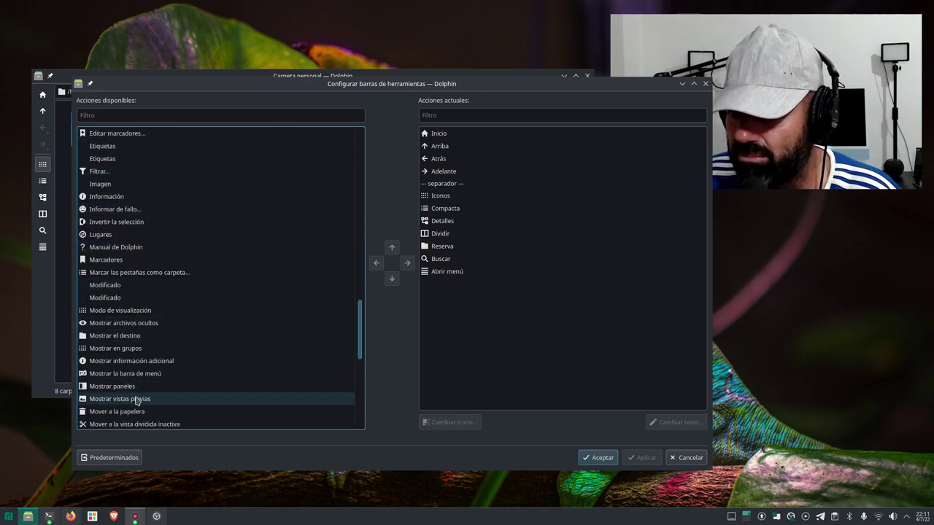
{"action": "scroll", "coordinate": [172, 382], "scroll_direction": "down", "scroll_amount": 1}
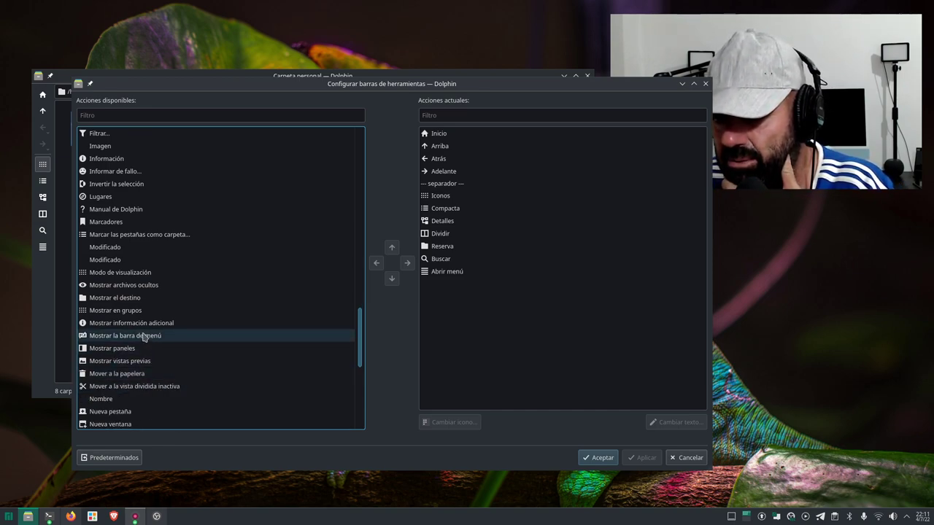
{"action": "left_click", "coordinate": [133, 285]}
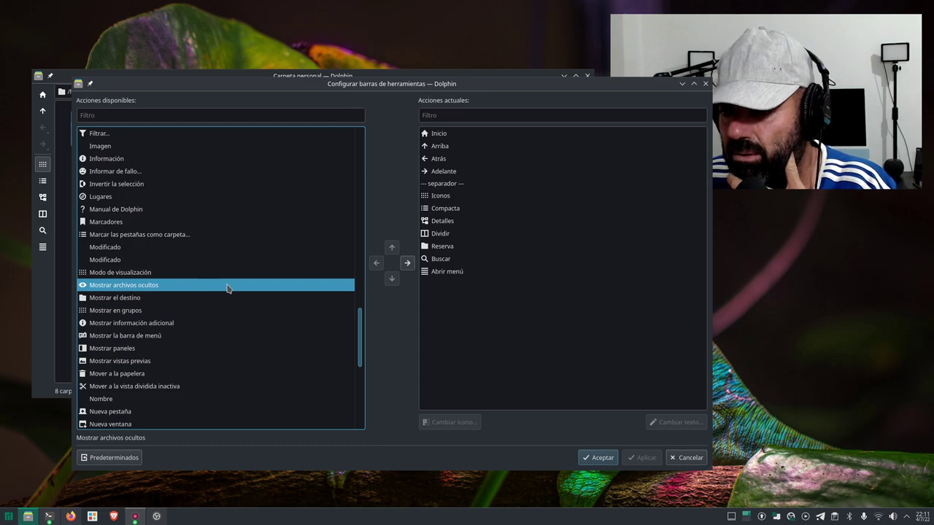
{"action": "left_click", "coordinate": [408, 266]}
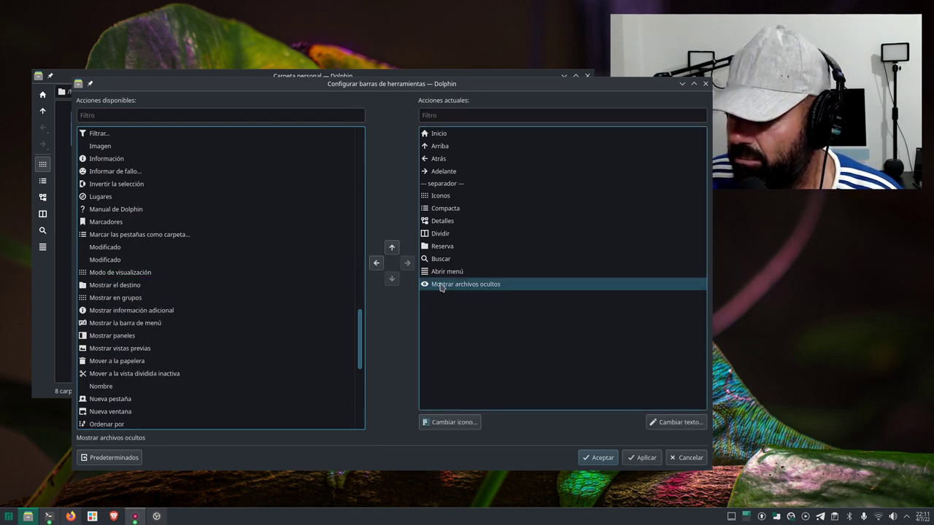
{"action": "left_click_drag", "start_coordinate": [441, 287], "coordinate": [447, 259]}
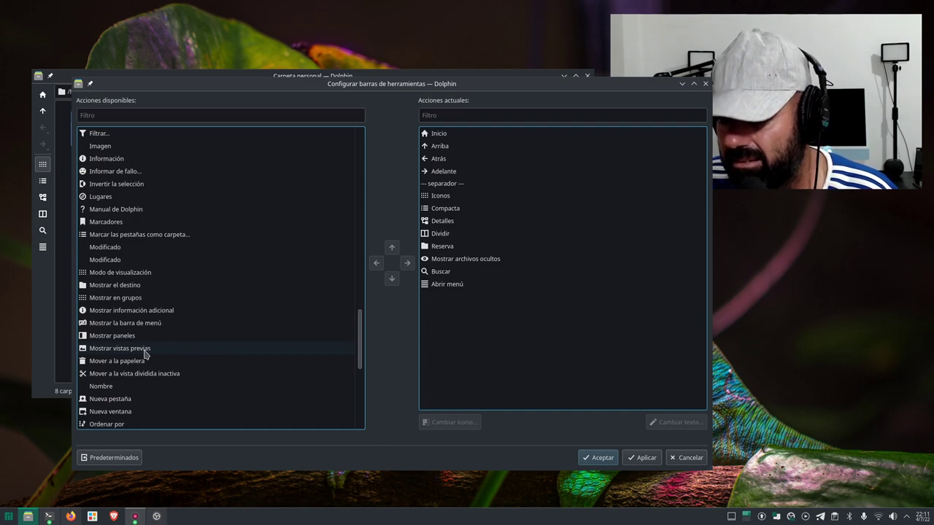
- Add the Terminal action between Reserva and Mostrar archivos ocultos, and apply and accept the toolbar changes
{"action": "scroll", "coordinate": [147, 351], "scroll_direction": "down", "scroll_amount": 1}
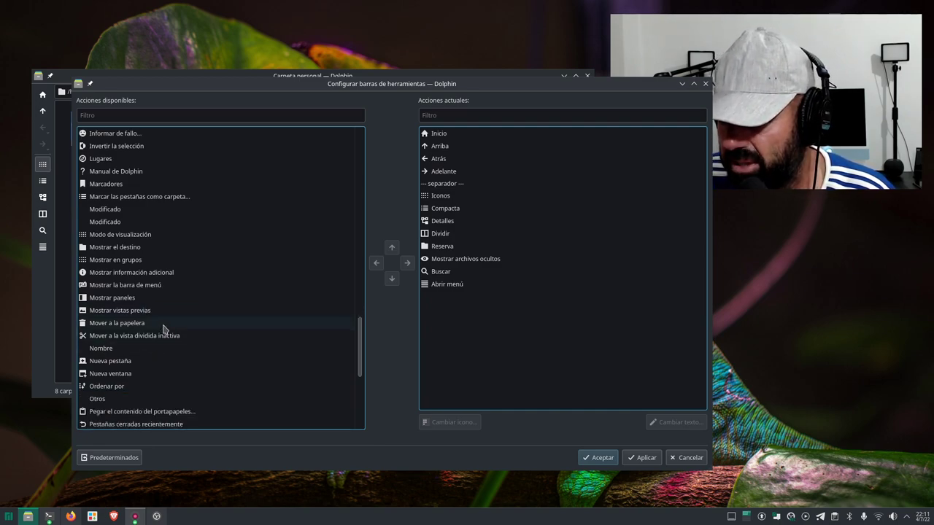
{"action": "scroll", "coordinate": [163, 329], "scroll_direction": "down", "scroll_amount": 1}
{"action": "scroll", "coordinate": [163, 329], "scroll_direction": "down", "scroll_amount": 6}
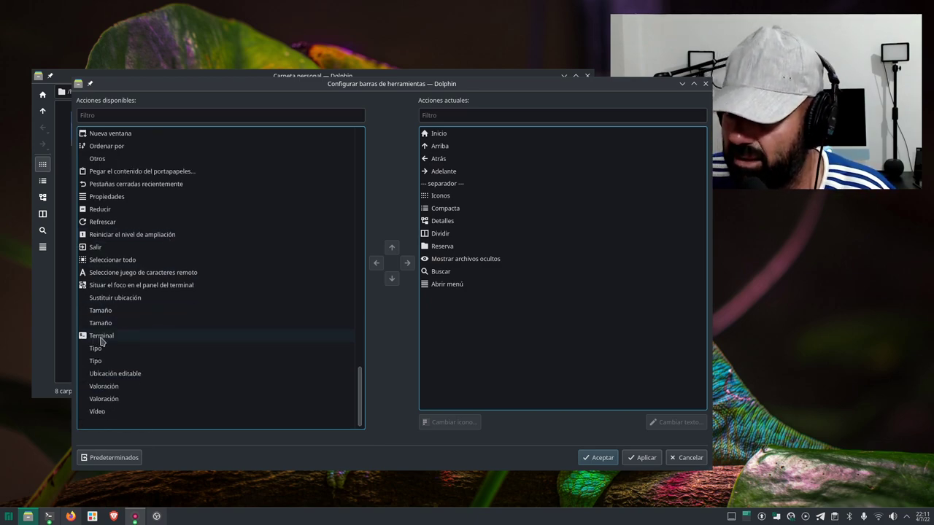
{"action": "mouse_move", "coordinate": [99, 337]}
{"action": "left_mouse_down"}
{"action": "mouse_move", "coordinate": [207, 340]}
{"action": "mouse_move", "coordinate": [437, 277]}
{"action": "mouse_move", "coordinate": [447, 254]}
{"action": "left_mouse_up"}
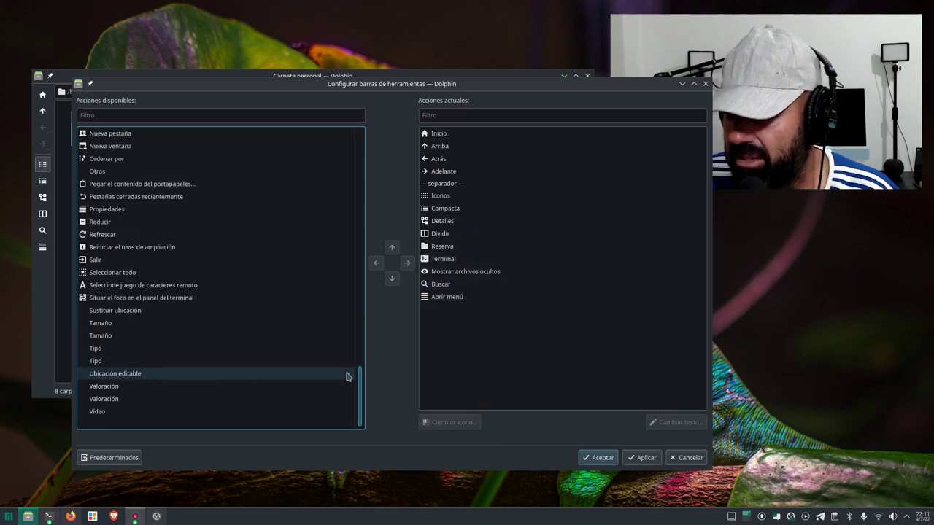
{"action": "left_click", "coordinate": [643, 458]}
{"action": "left_click", "coordinate": [598, 457]}
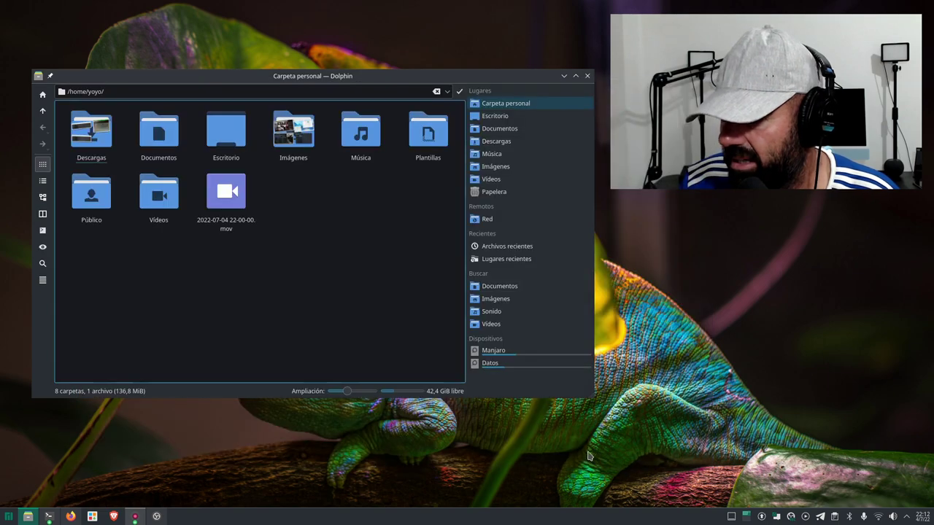
- Test the new Terminal toolbar action by showing the terminal panel in an enlarged window and hiding it again
{"action": "left_click", "coordinate": [42, 231]}
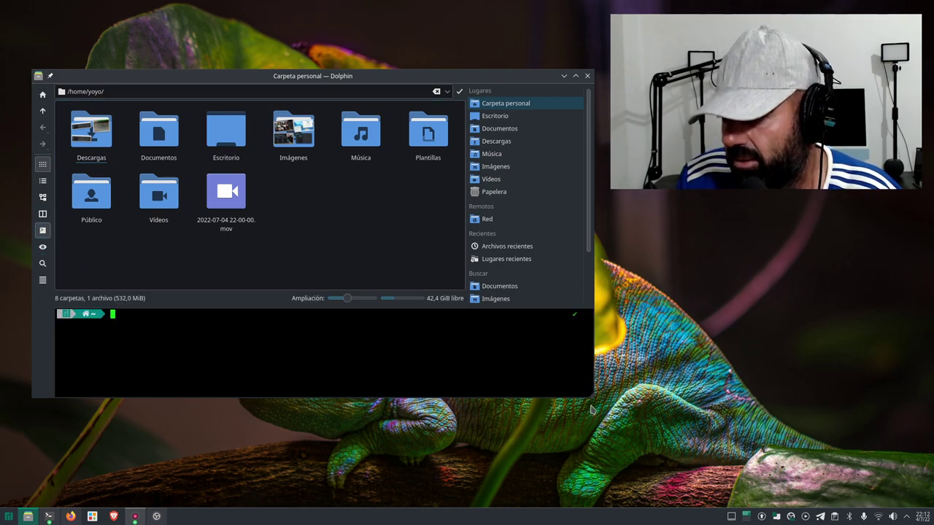
{"action": "left_click_drag", "start_coordinate": [591, 399], "coordinate": [661, 451]}
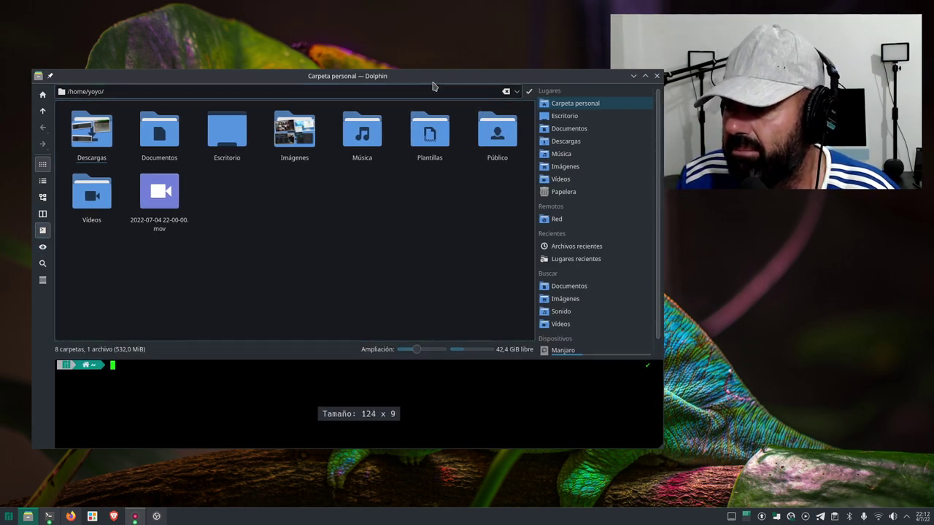
{"action": "left_click_drag", "start_coordinate": [425, 76], "coordinate": [405, 70]}
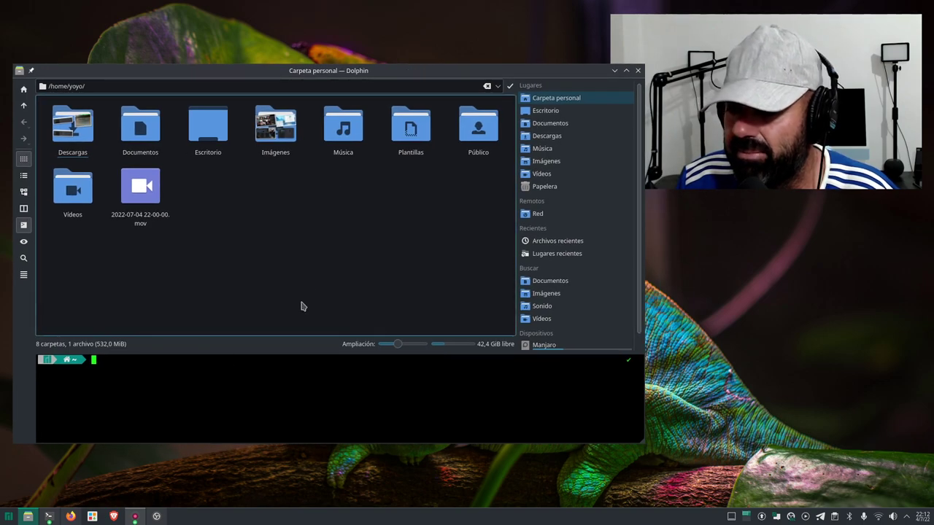
{"action": "left_click", "coordinate": [23, 227]}
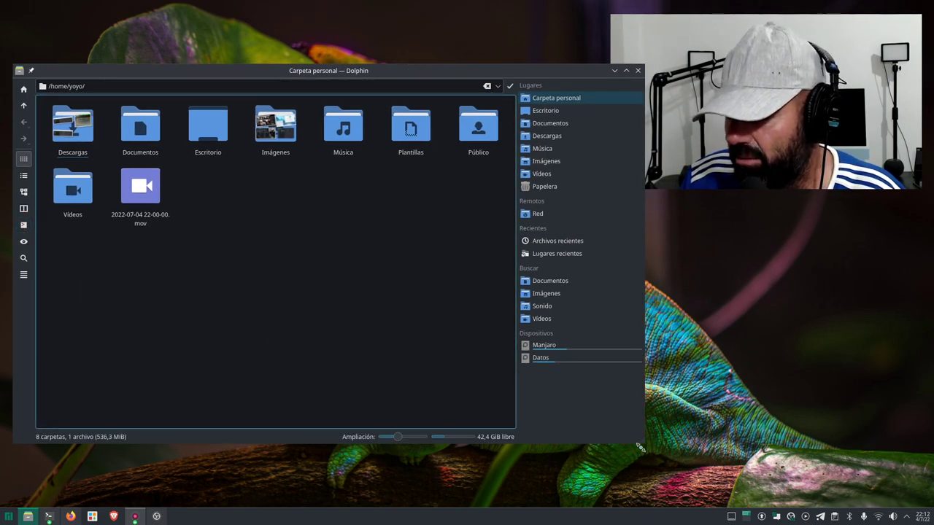
- Shrink and reposition the Dolphin window, and enlarge the folder icons slightly
{"action": "left_click_drag", "start_coordinate": [642, 446], "coordinate": [568, 411]}
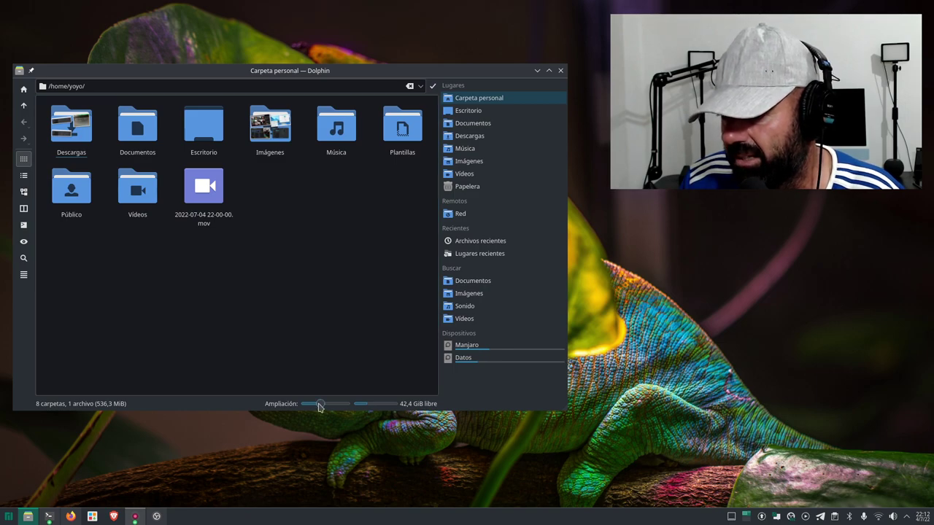
{"action": "left_click_drag", "start_coordinate": [319, 406], "coordinate": [322, 406]}
{"action": "left_click_drag", "start_coordinate": [343, 71], "coordinate": [360, 87]}
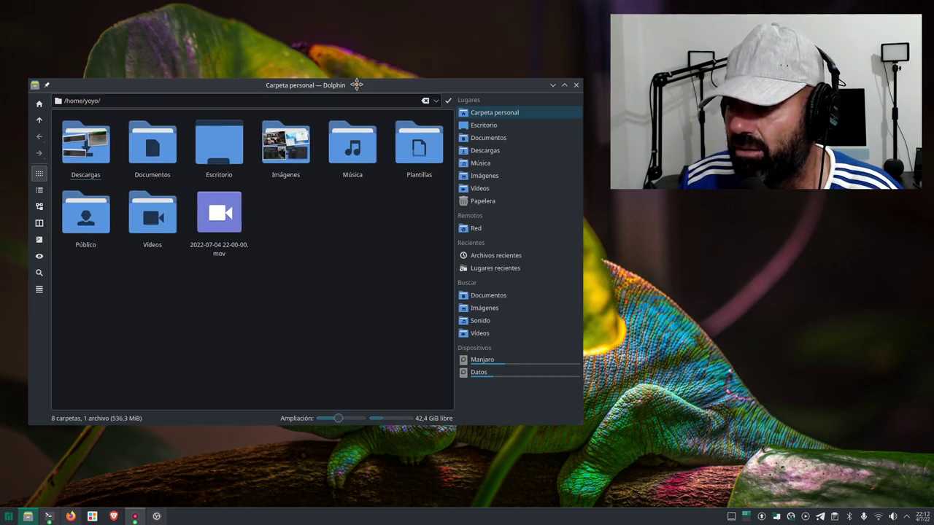
- Switch the location bar to breadcrumb navigation, try its editable path once more, and restore the breadcrumbs
{"action": "left_click", "coordinate": [427, 102]}
{"action": "left_click", "coordinate": [450, 102]}
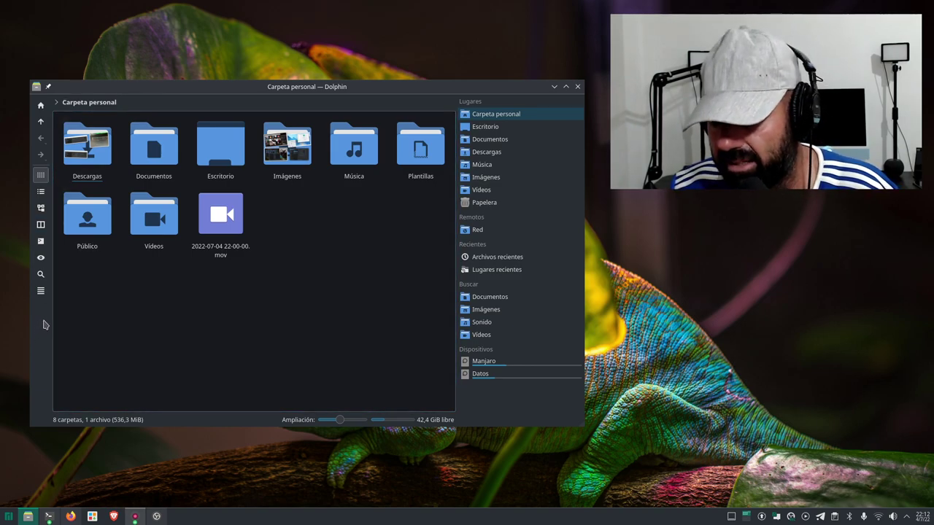
{"action": "left_click", "coordinate": [126, 106]}
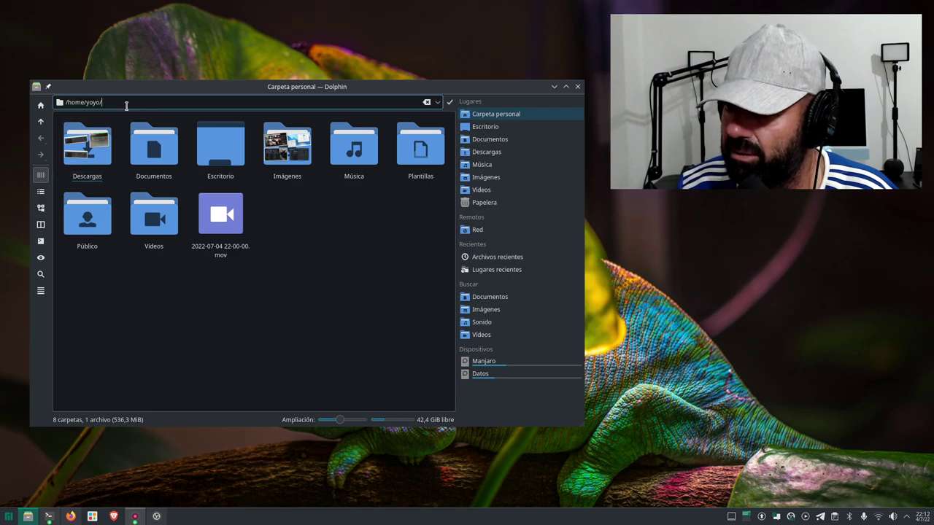
{"action": "left_click", "coordinate": [427, 102]}
{"action": "left_click", "coordinate": [451, 103]}
{"action": "left_click", "coordinate": [317, 376]}
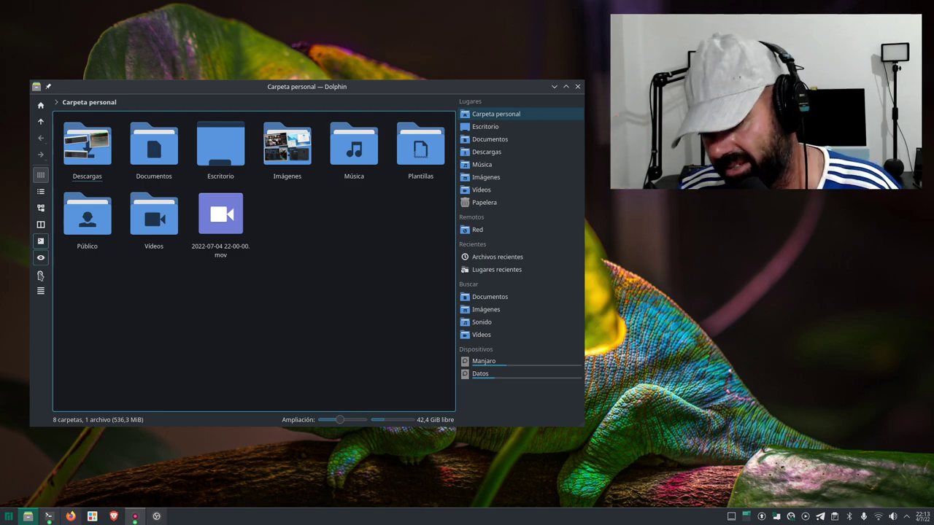
- Switch to Firefox, review the pinned YouTube comment about placing the toolbar on the left, and minimise the browser
{"action": "left_click", "coordinate": [71, 516]}
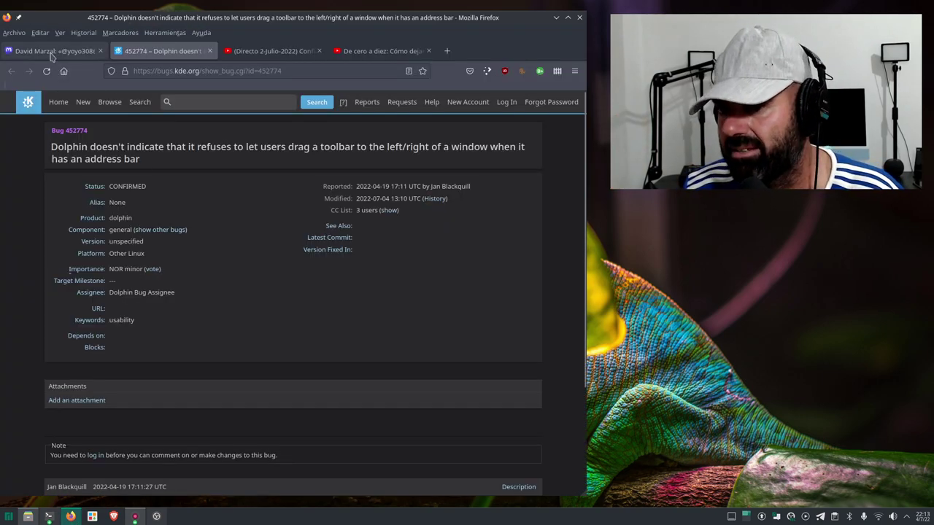
{"action": "left_click", "coordinate": [55, 51]}
{"action": "key", "text": "alt+3"}
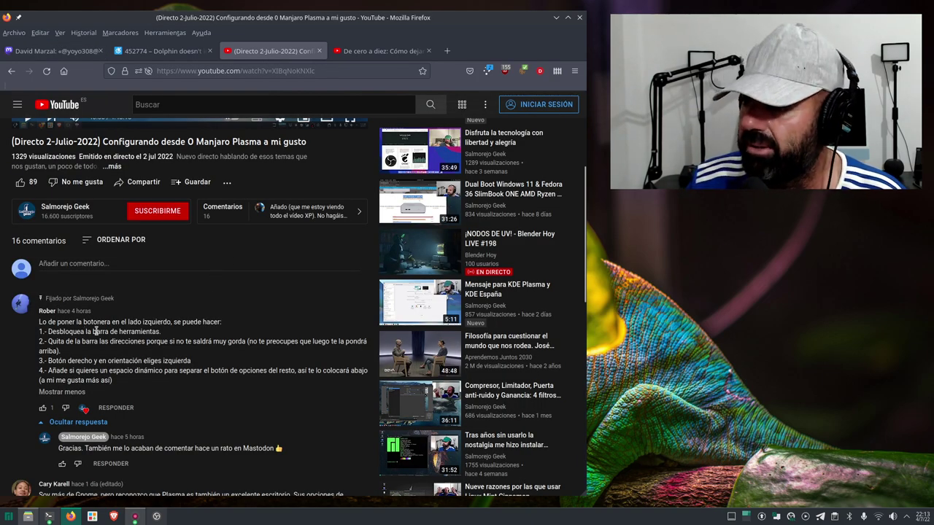
{"action": "left_click", "coordinate": [556, 18]}
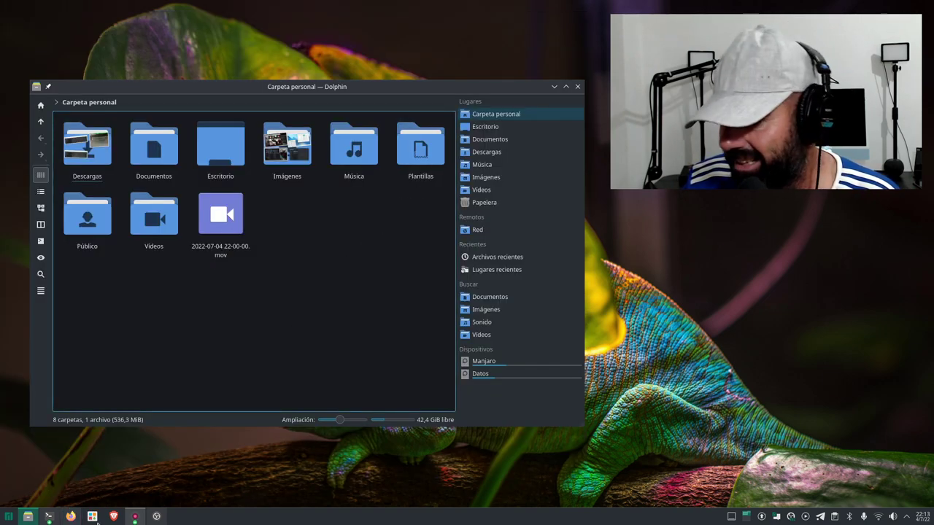
- Check OBS briefly, return to Firefox to open the Salmorejo Geek channel page, and pause its featured video
{"action": "left_click", "coordinate": [156, 516]}
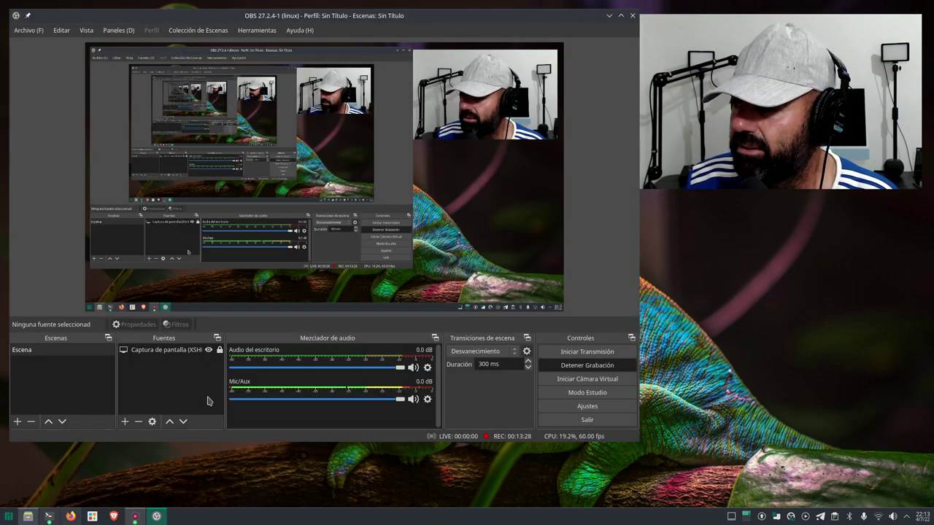
{"action": "left_click", "coordinate": [71, 516]}
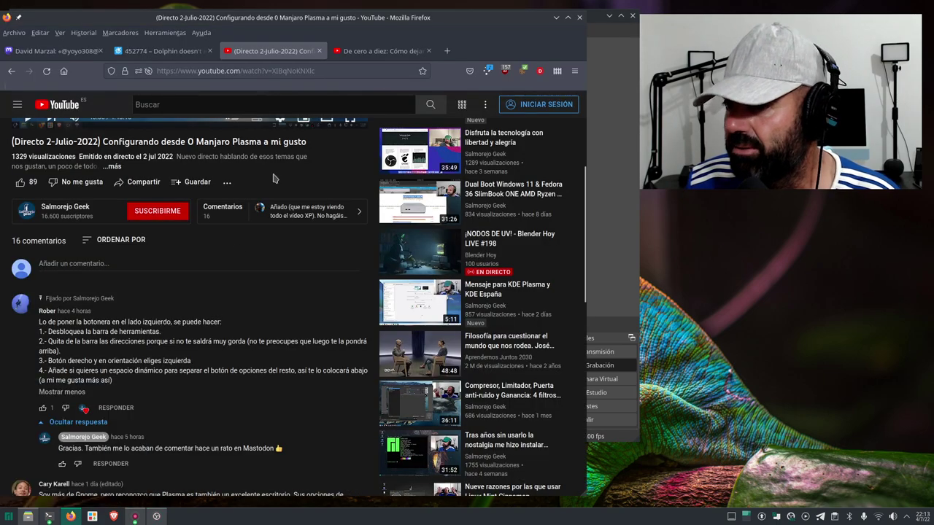
{"action": "scroll", "coordinate": [230, 277], "scroll_direction": "up", "scroll_amount": 4}
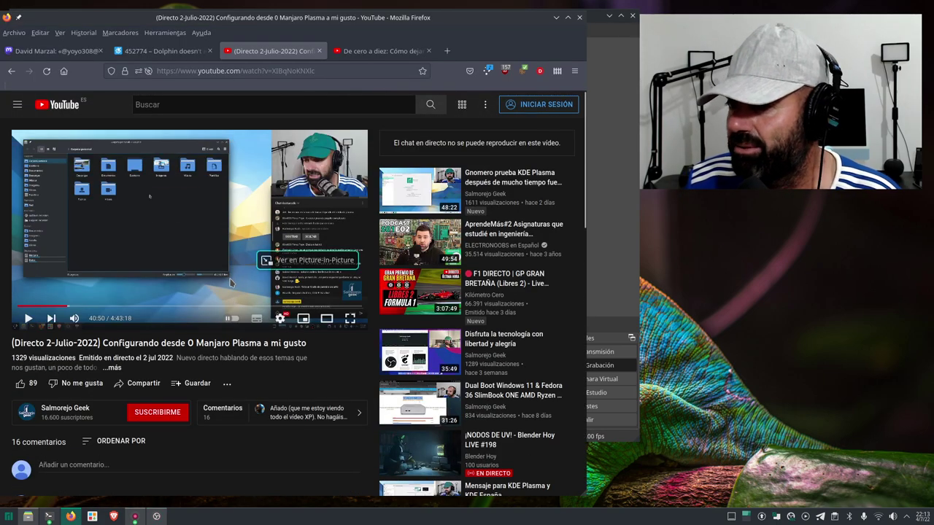
{"action": "left_click", "coordinate": [59, 413]}
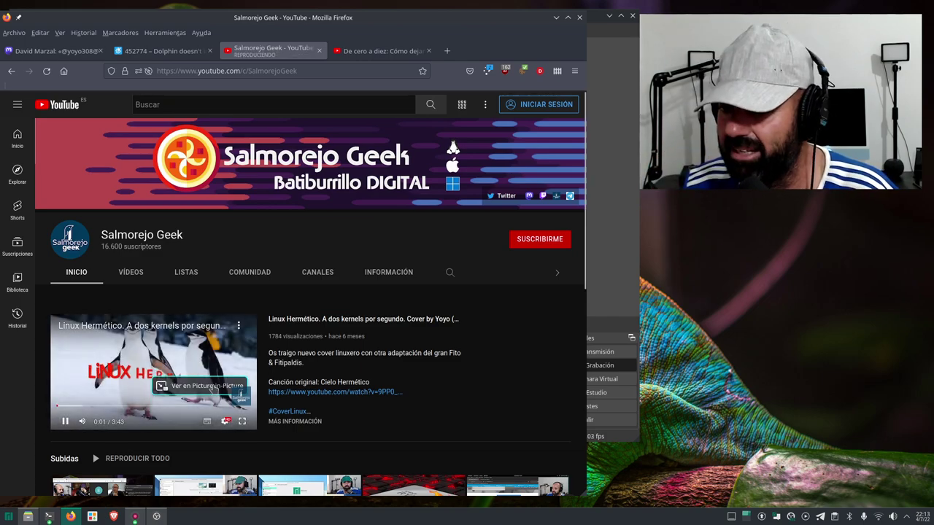
{"action": "left_click", "coordinate": [65, 421]}
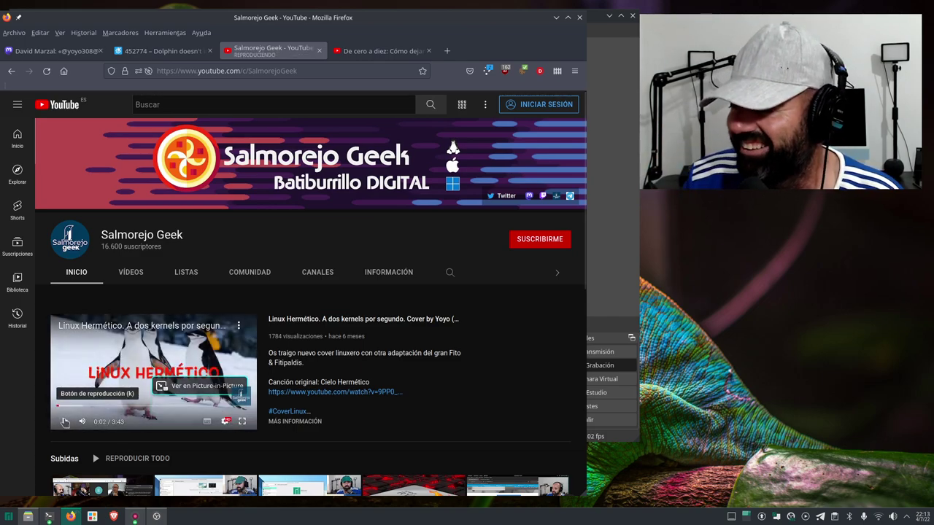